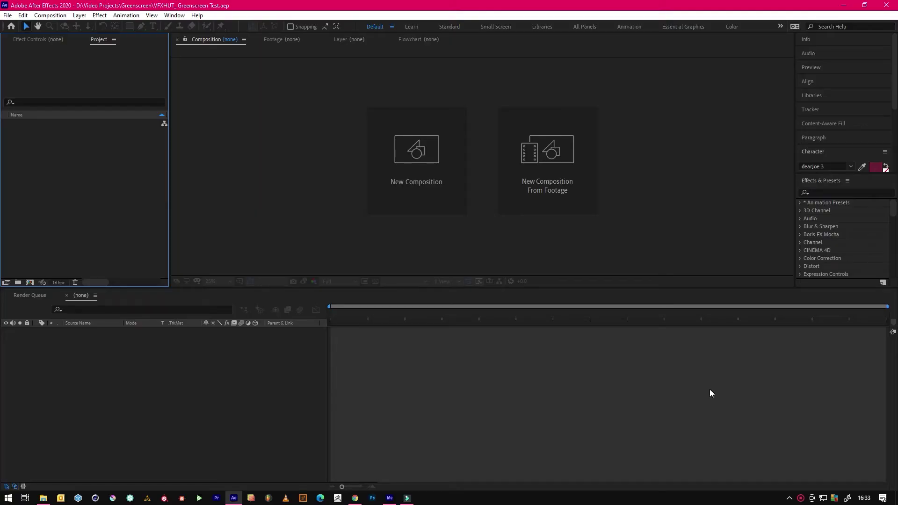
- Bring Adobe Media Encoder forward to show its six finished ProRes 422 HQ export jobs
{"action": "left_click", "coordinate": [390, 498]}
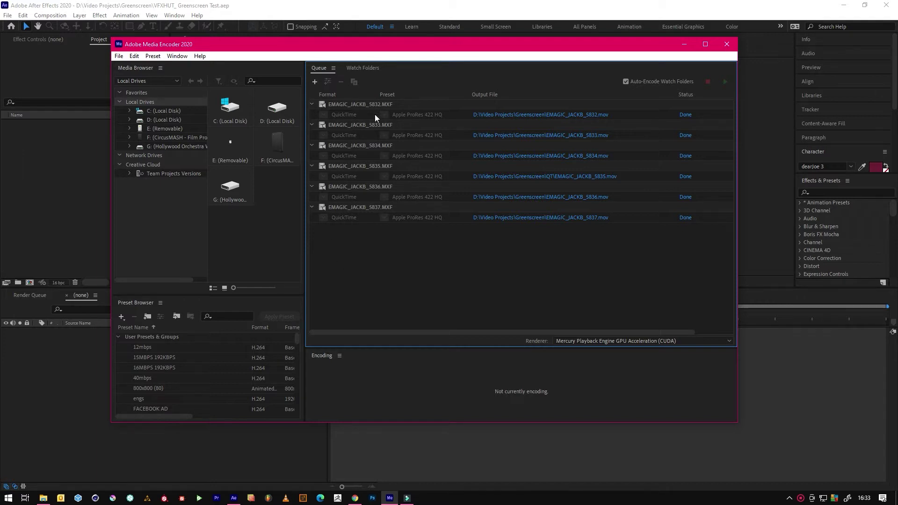
- Reset the EMAGIC_JACKB_5832.MXF queue job's status from Done to Ready
{"action": "right_click", "coordinate": [364, 103]}
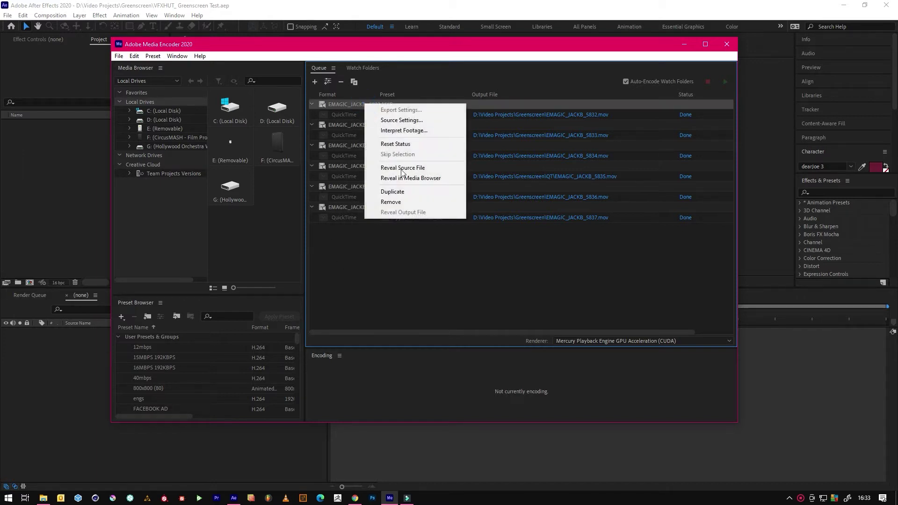
{"action": "left_click", "coordinate": [411, 146]}
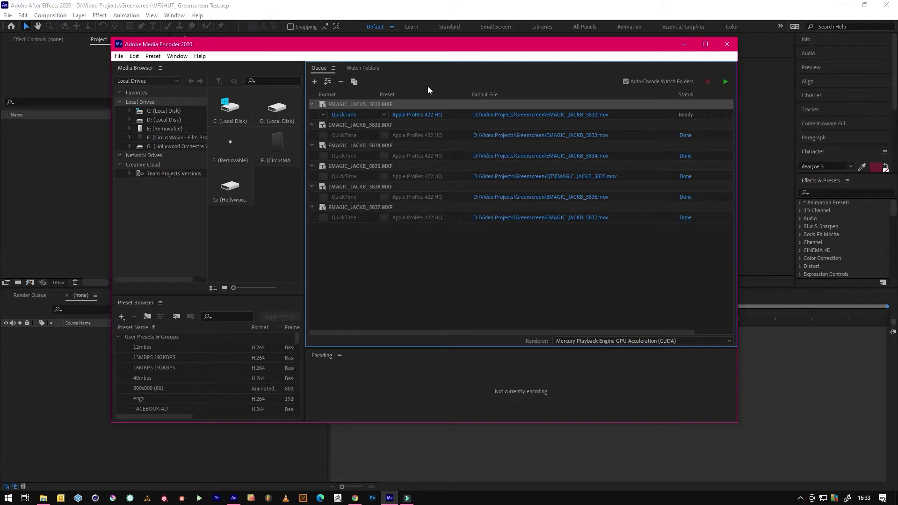
- Review the 5832 job's Video and Audio export settings and accept them unchanged
{"action": "left_click", "coordinate": [344, 115]}
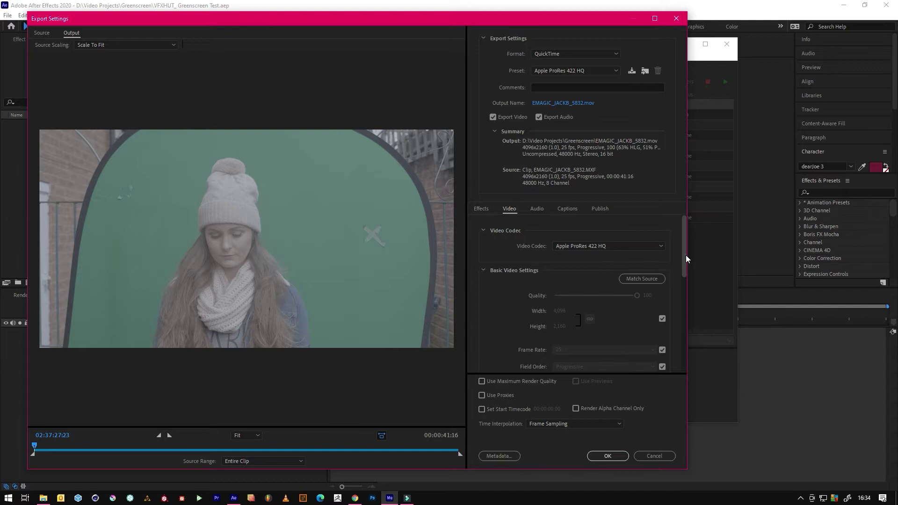
{"action": "left_click_drag", "start_coordinate": [685, 255], "coordinate": [668, 364]}
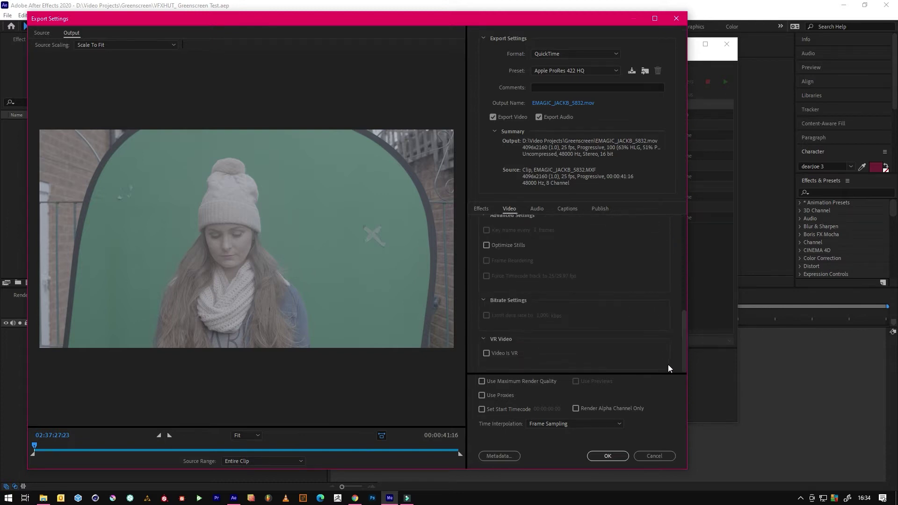
{"action": "left_click", "coordinate": [534, 211]}
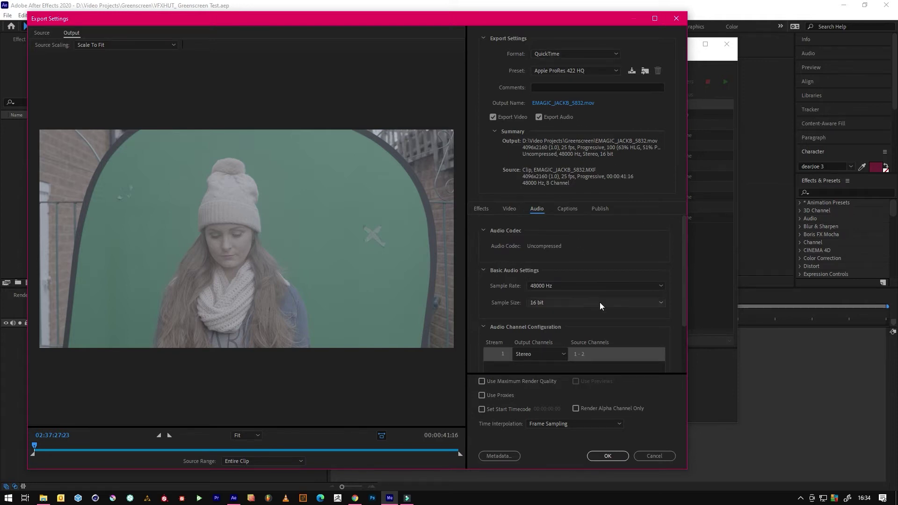
{"action": "left_click", "coordinate": [508, 209]}
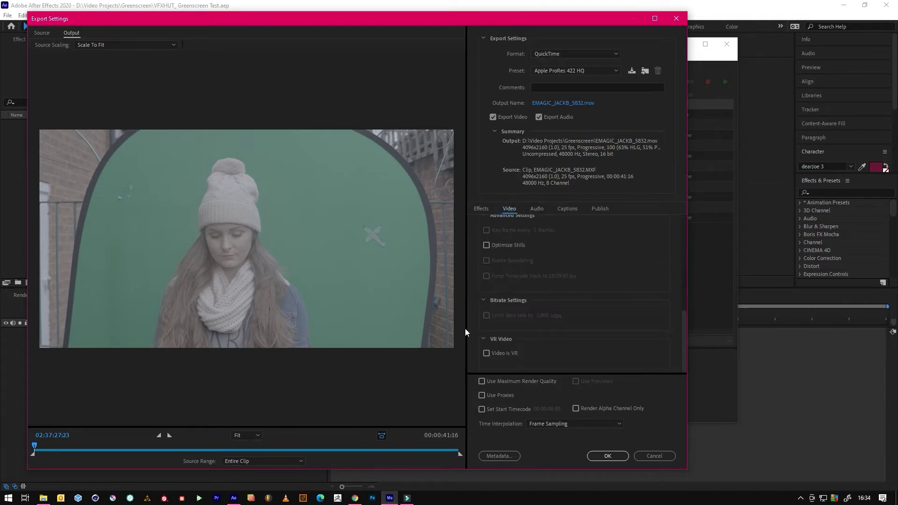
{"action": "left_click", "coordinate": [610, 456]}
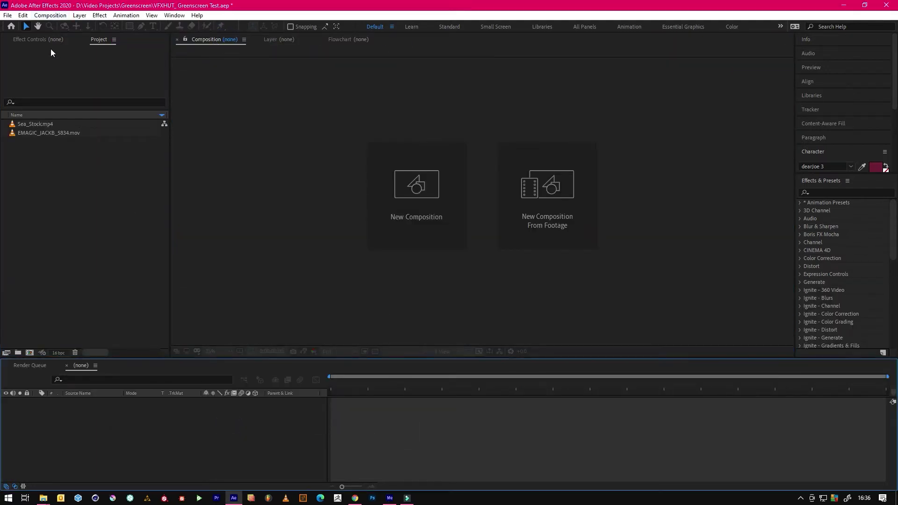
- Save the project, build a composition from EMAGIC_JACKB_5834.mov, and scrub through it
{"action": "left_click", "coordinate": [7, 15]}
{"action": "left_click", "coordinate": [18, 99]}
{"action": "left_click_drag", "start_coordinate": [49, 132], "coordinate": [24, 352]}
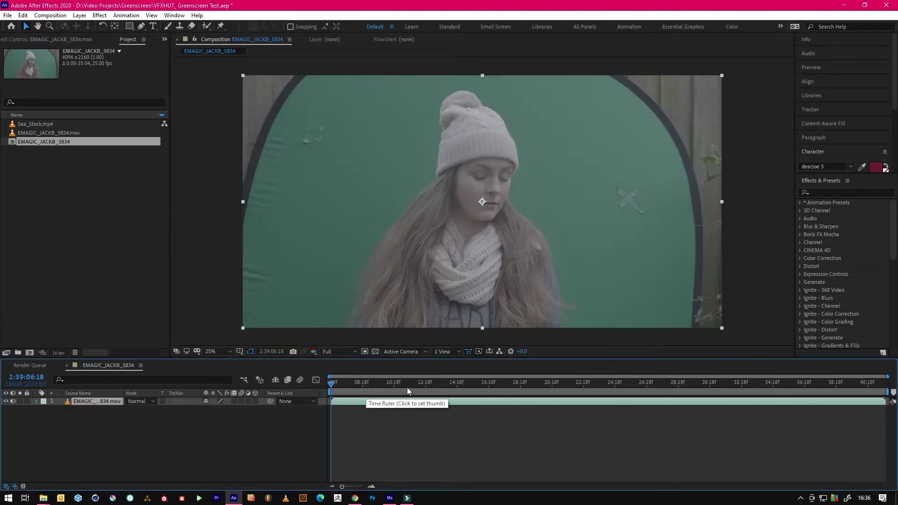
{"action": "left_click_drag", "start_coordinate": [455, 384], "coordinate": [597, 394]}
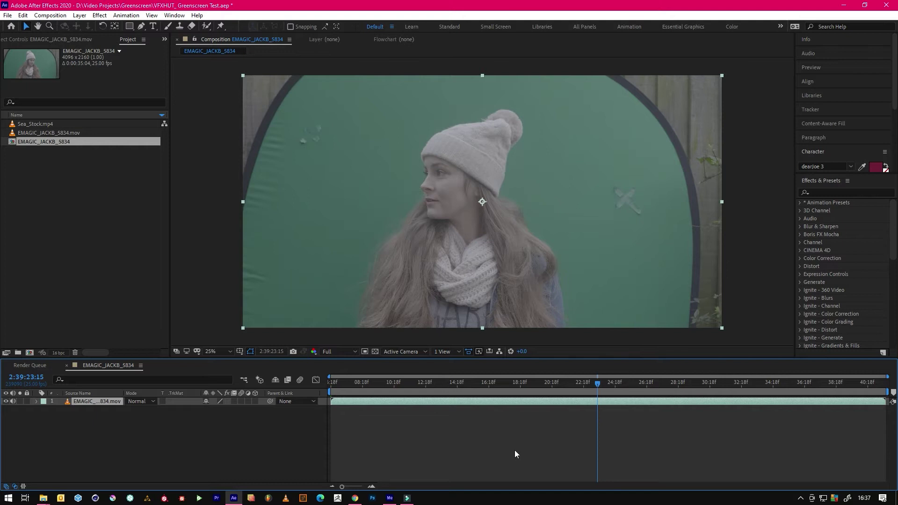
- Trim the clip's start, slide it to the composition start, and end the work area at 2:39:17:08
{"action": "left_click", "coordinate": [333, 406]}
{"action": "left_click_drag", "start_coordinate": [333, 402], "coordinate": [498, 391]}
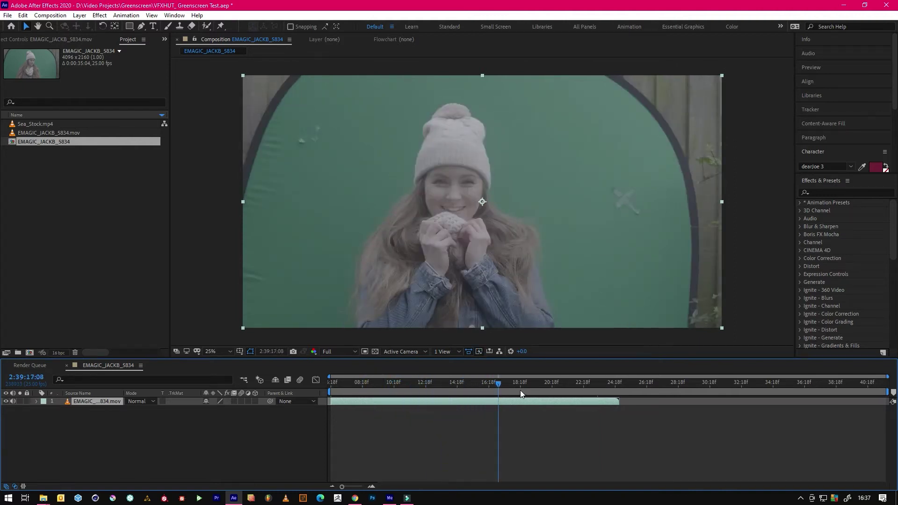
{"action": "key", "text": "n"}
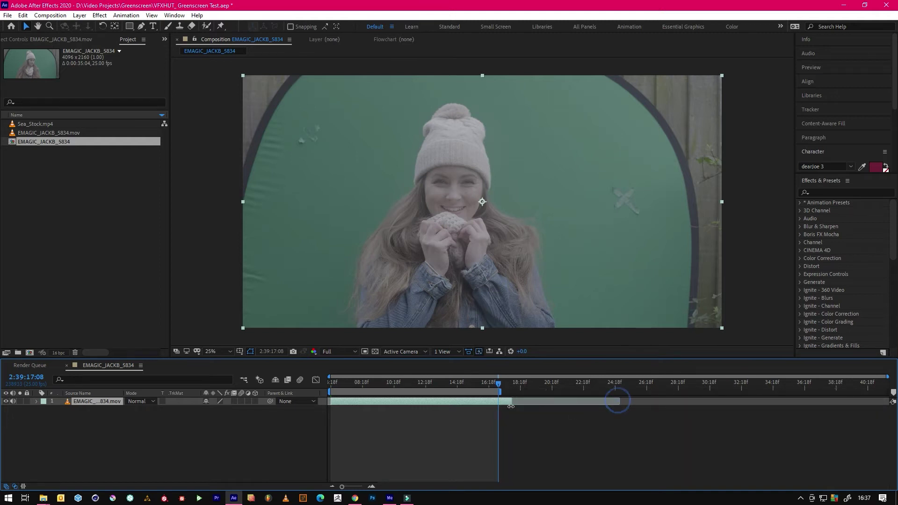
- Return to the composition start and preview the clip at Quarter resolution
{"action": "left_click", "coordinate": [517, 437]}
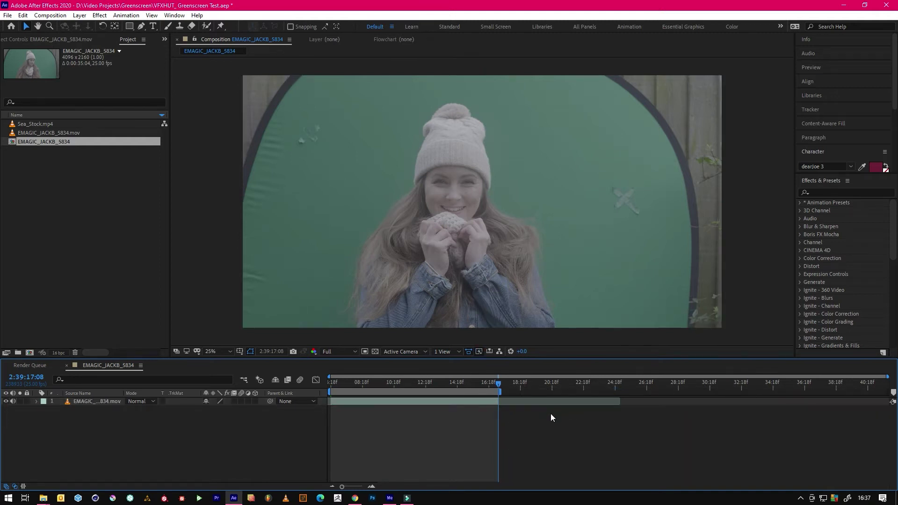
{"action": "key", "text": "Home"}
{"action": "left_click", "coordinate": [337, 351]}
{"action": "left_click", "coordinate": [341, 401]}
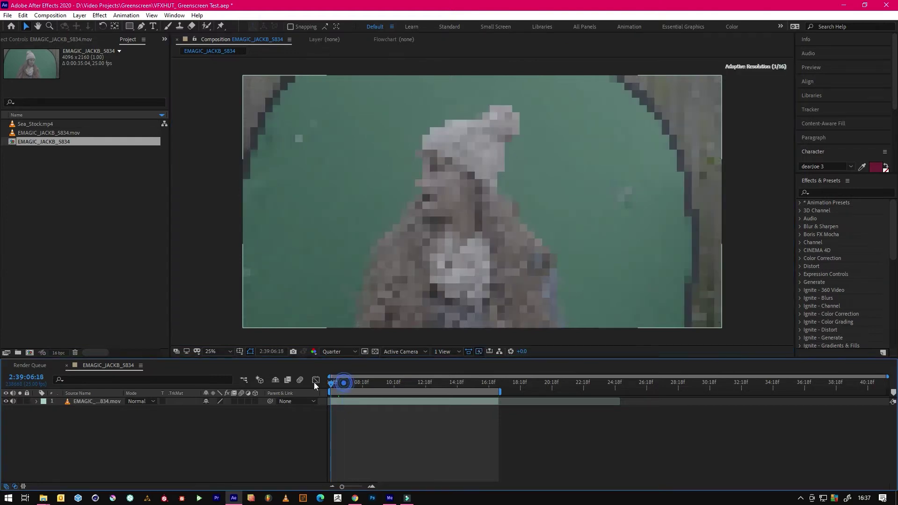
{"action": "key", "text": "space"}
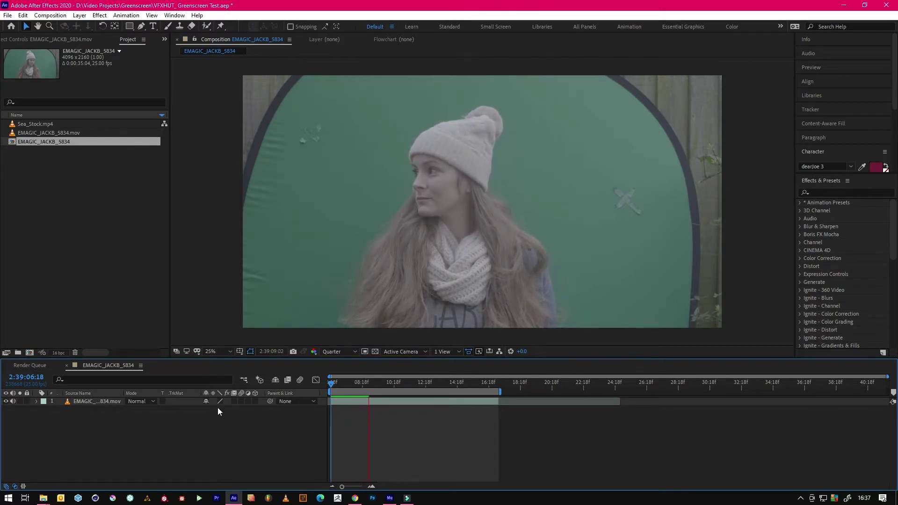
- Stop playback and apply Apply Color LUT to the clip using the Jack slog3.cube file
{"action": "left_click", "coordinate": [368, 385]}
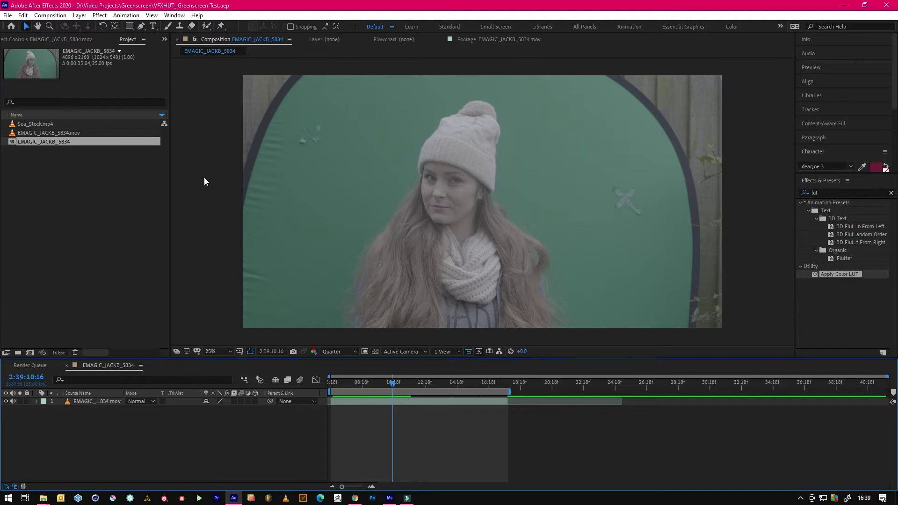
{"action": "left_click_drag", "start_coordinate": [846, 277], "coordinate": [462, 257]}
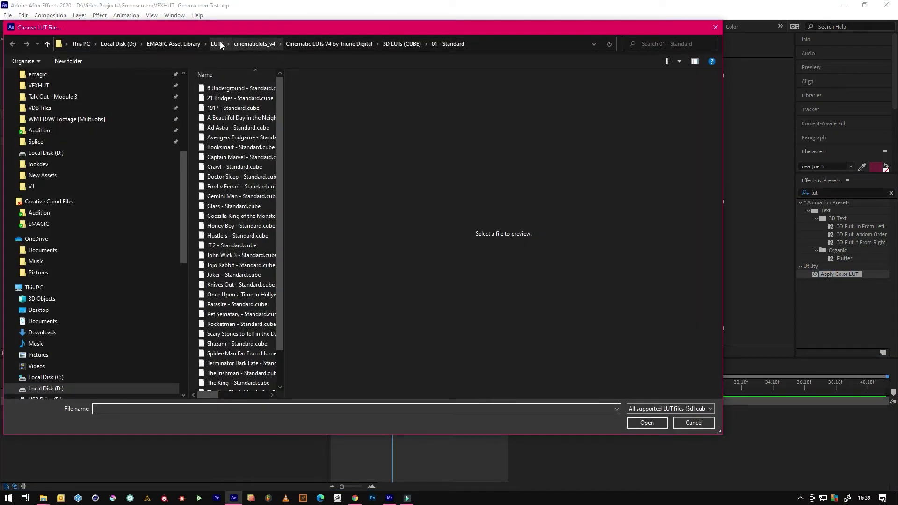
{"action": "left_click", "coordinate": [217, 44]}
{"action": "double_click", "coordinate": [217, 119]}
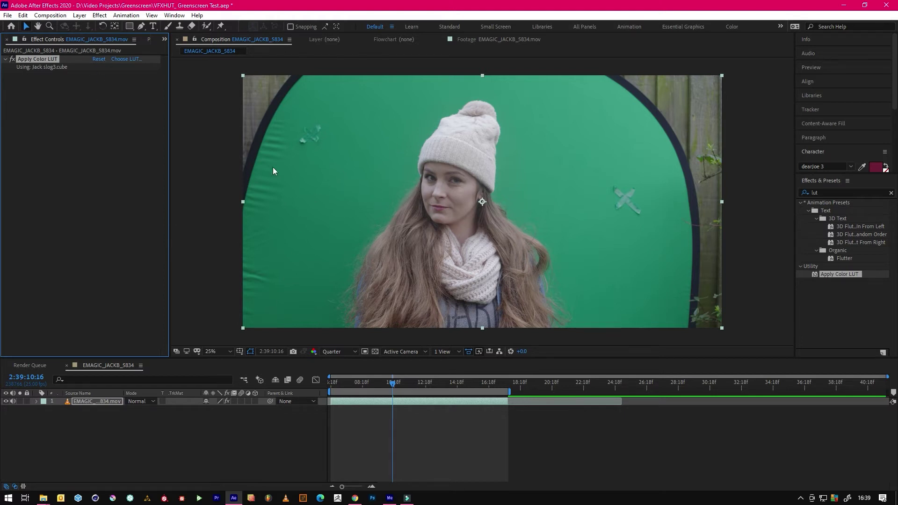
- Search 'keyl' and apply the Keylight + Spill Suppressor preset to the clip, enabling Keylight
{"action": "left_click", "coordinate": [837, 193]}
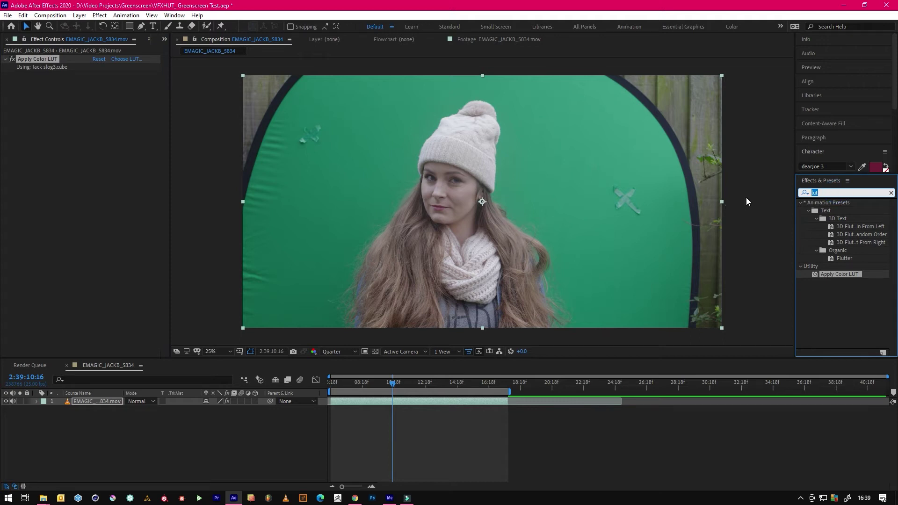
{"action": "type", "text": "key"}
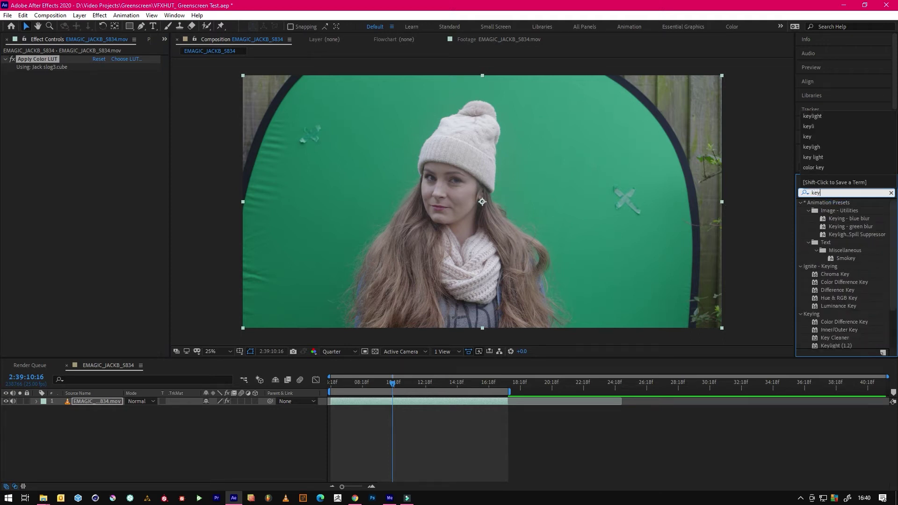
{"action": "type", "text": "l"}
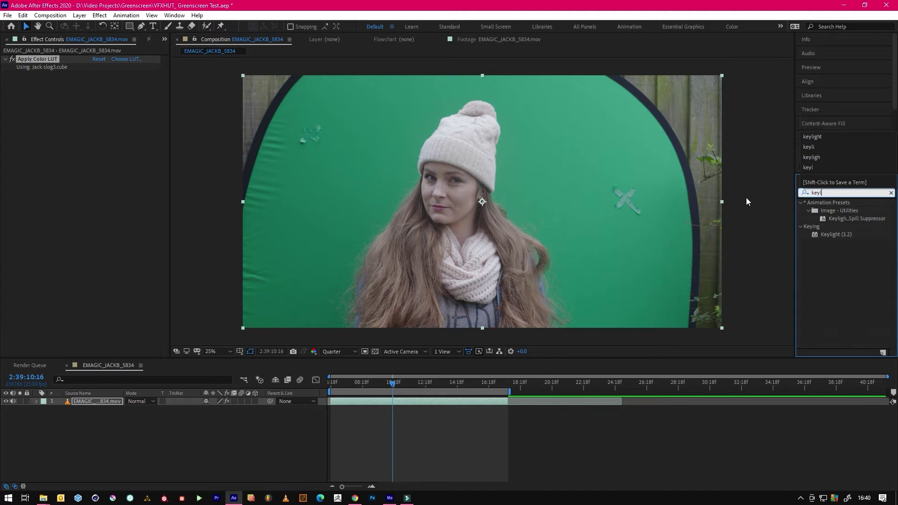
{"action": "left_click", "coordinate": [835, 250]}
{"action": "left_click", "coordinate": [838, 219]}
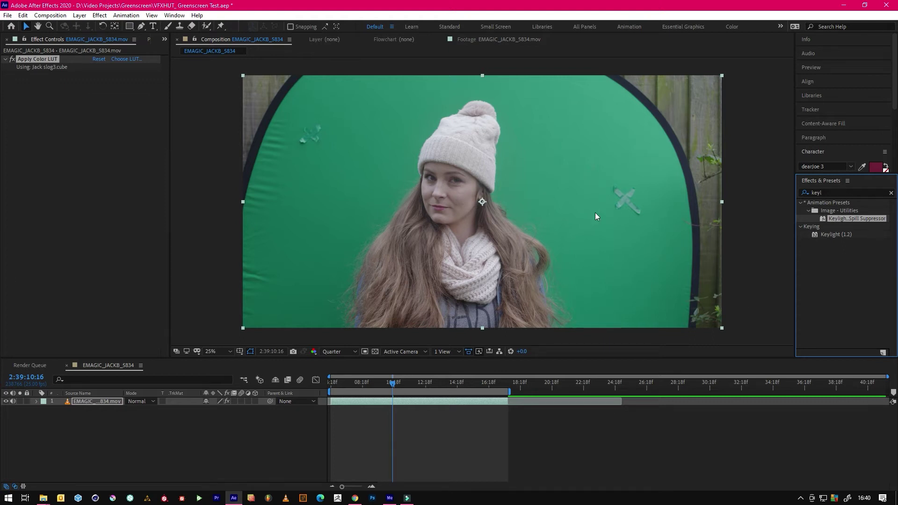
{"action": "left_click", "coordinate": [856, 273]}
{"action": "left_click_drag", "start_coordinate": [848, 220], "coordinate": [546, 254]}
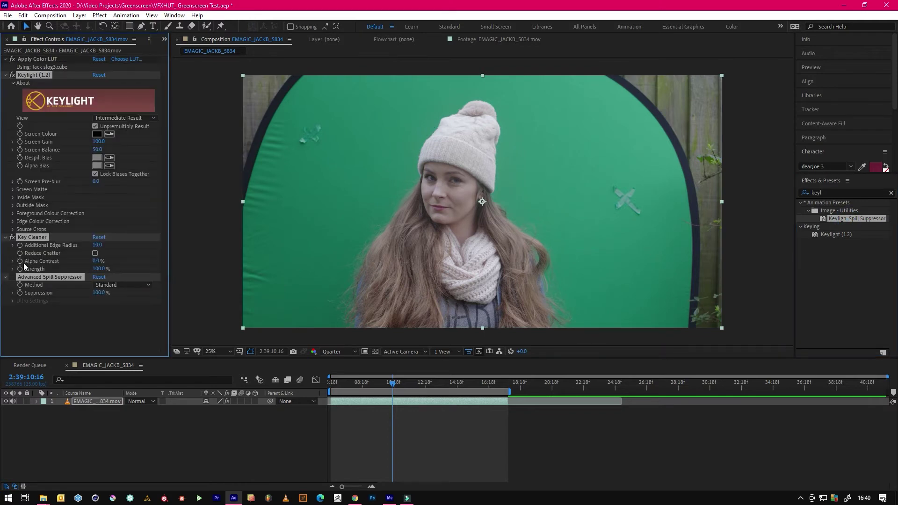
{"action": "left_click", "coordinate": [56, 318]}
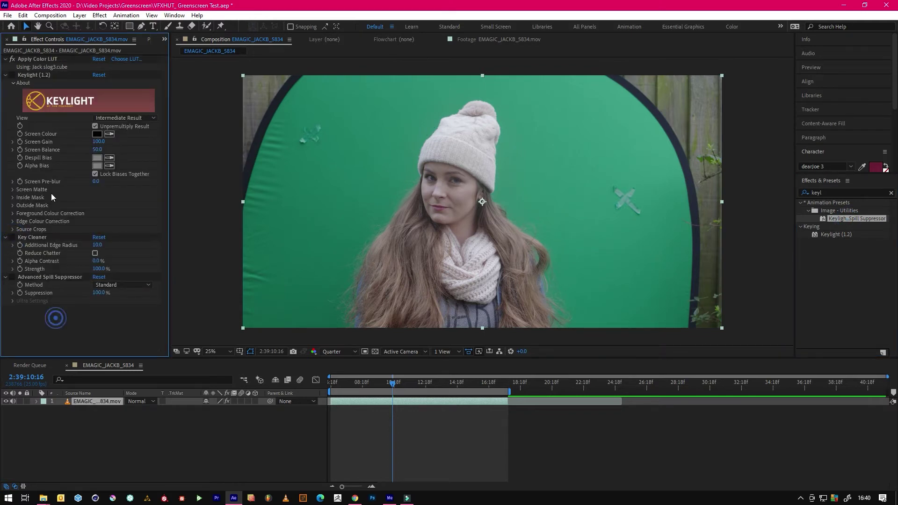
{"action": "left_click", "coordinate": [11, 75]}
- Sample the green screen as Keylight's key colour and zoom out to see the whole frame
{"action": "left_click", "coordinate": [111, 134]}
{"action": "left_click", "coordinate": [416, 161]}
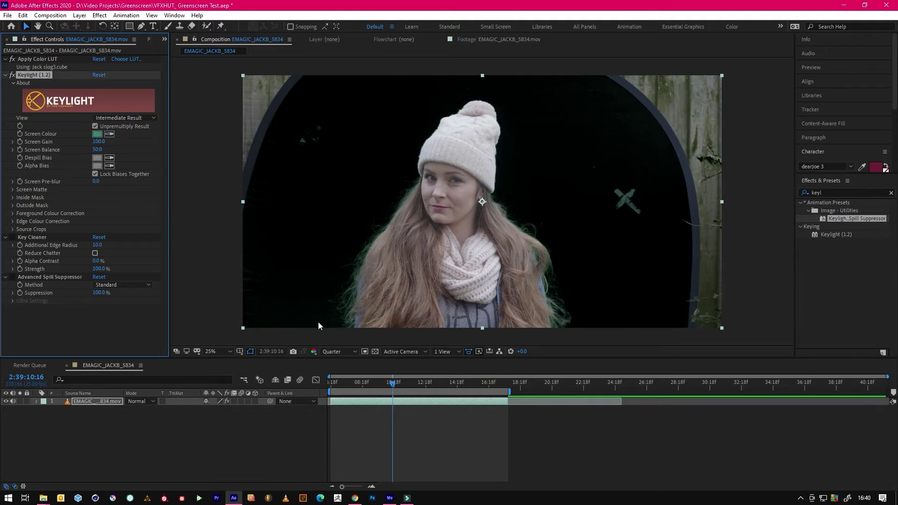
{"action": "scroll", "coordinate": [297, 286], "scroll_direction": "up", "scroll_amount": 4}
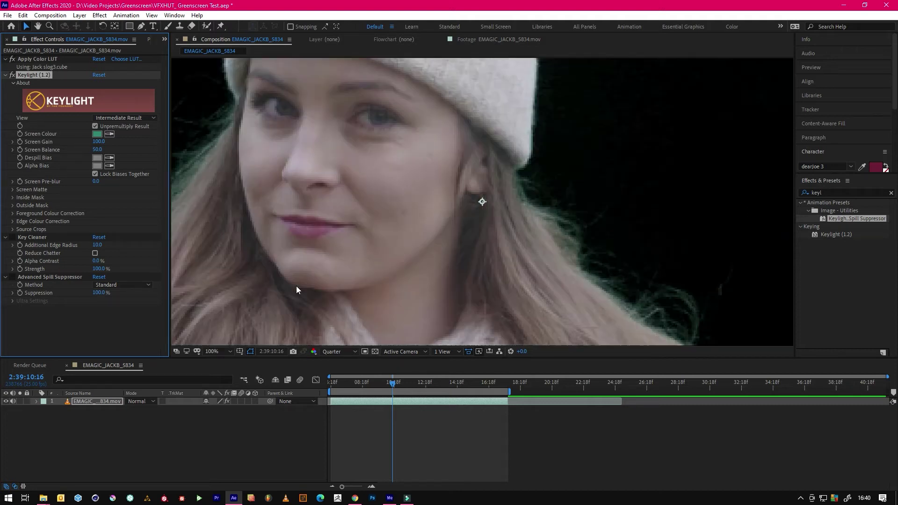
{"action": "scroll", "coordinate": [580, 175], "scroll_direction": "down", "scroll_amount": 5}
{"action": "scroll", "coordinate": [505, 215], "scroll_direction": "left", "scroll_amount": 5}
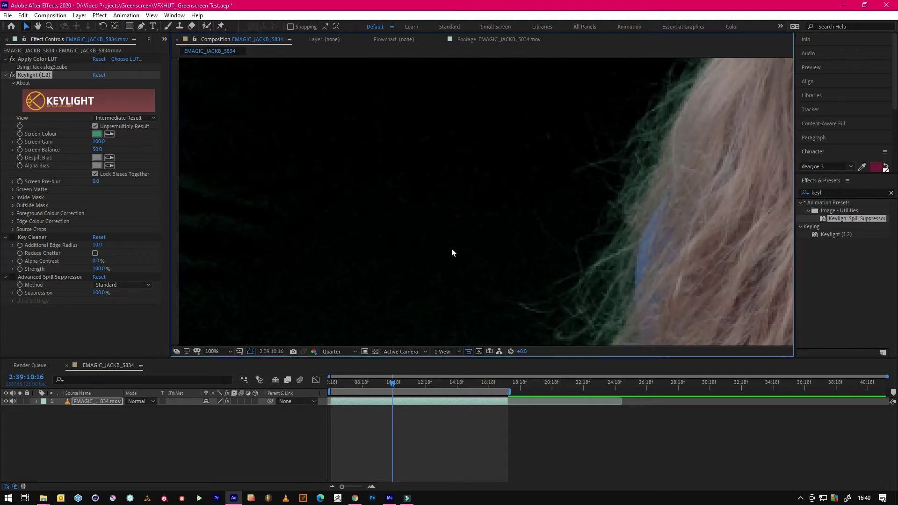
{"action": "key", "text": "v"}
{"action": "scroll", "coordinate": [464, 163], "scroll_direction": "down", "scroll_amount": 4}
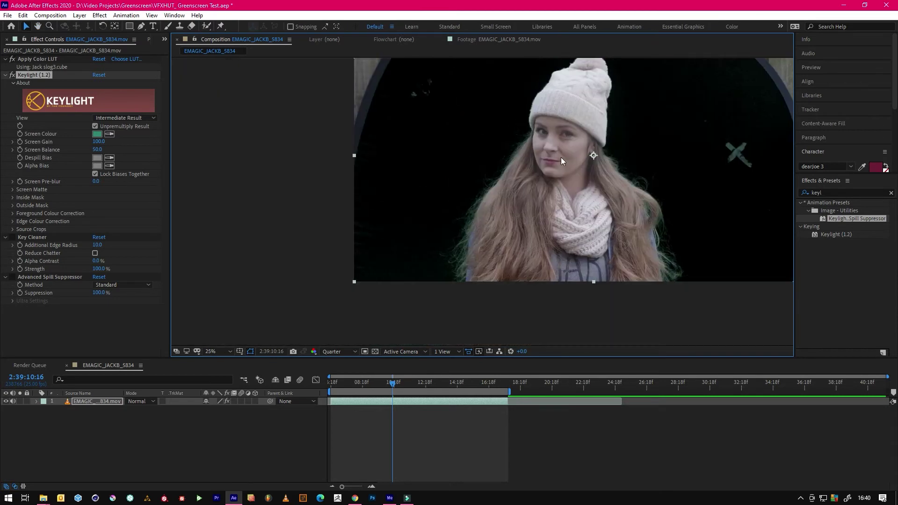
- Centre the subject in the viewer and move the playhead to 2:39:17:04
{"action": "right_click", "coordinate": [535, 150]}
{"action": "key", "text": "Escape"}
{"action": "key", "text": "h"}
{"action": "left_click_drag", "start_coordinate": [655, 185], "coordinate": [545, 219]}
{"action": "key", "text": "v"}
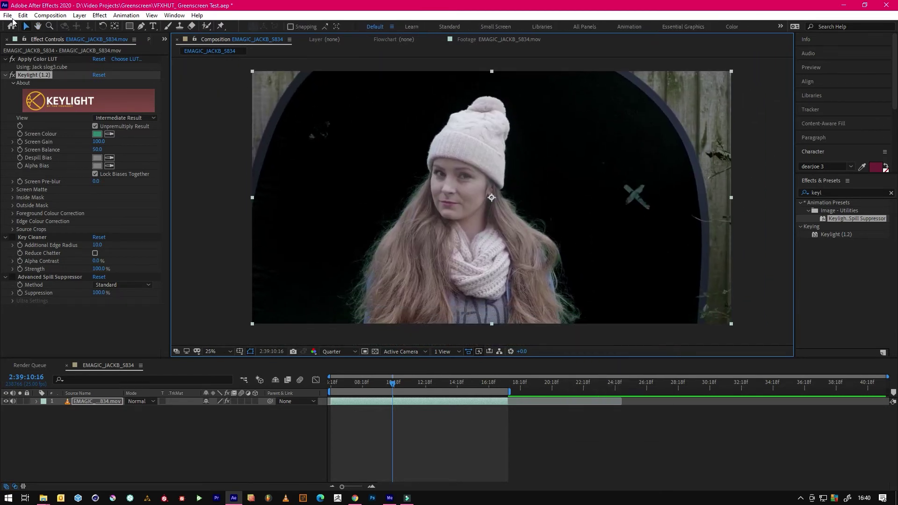
{"action": "left_click_drag", "start_coordinate": [343, 382], "coordinate": [496, 390]}
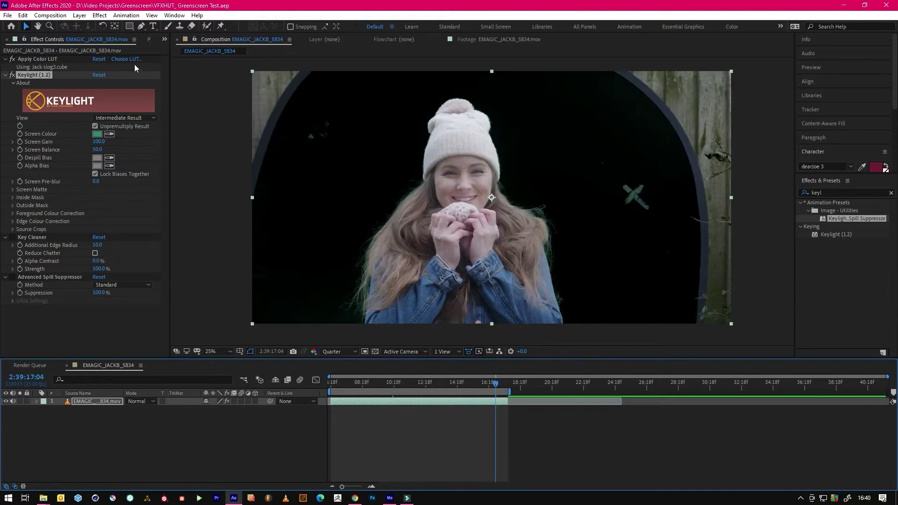
- Draw a closed Pen mask around the subject, cutting away the fence and arch edges
{"action": "left_click", "coordinate": [141, 26]}
{"action": "left_click", "coordinate": [349, 404]}
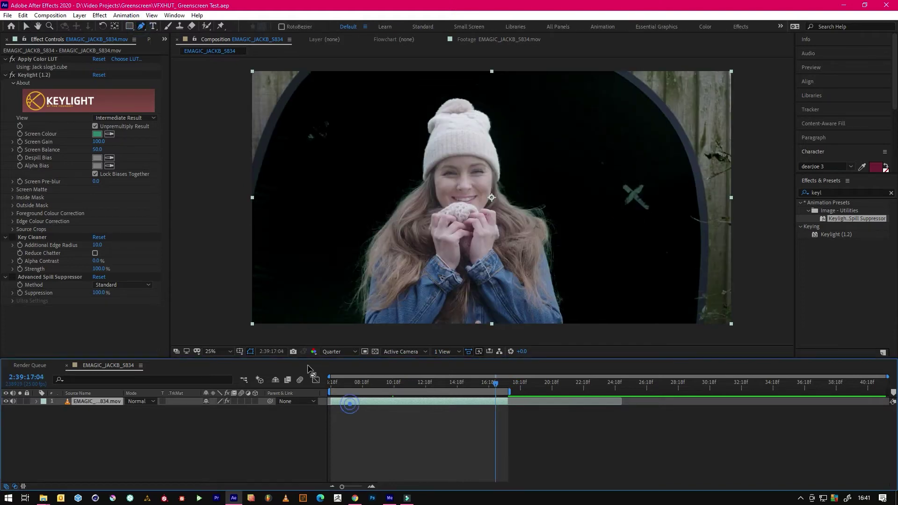
{"action": "left_click", "coordinate": [264, 329]}
{"action": "left_click_drag", "start_coordinate": [331, 130], "coordinate": [347, 92]}
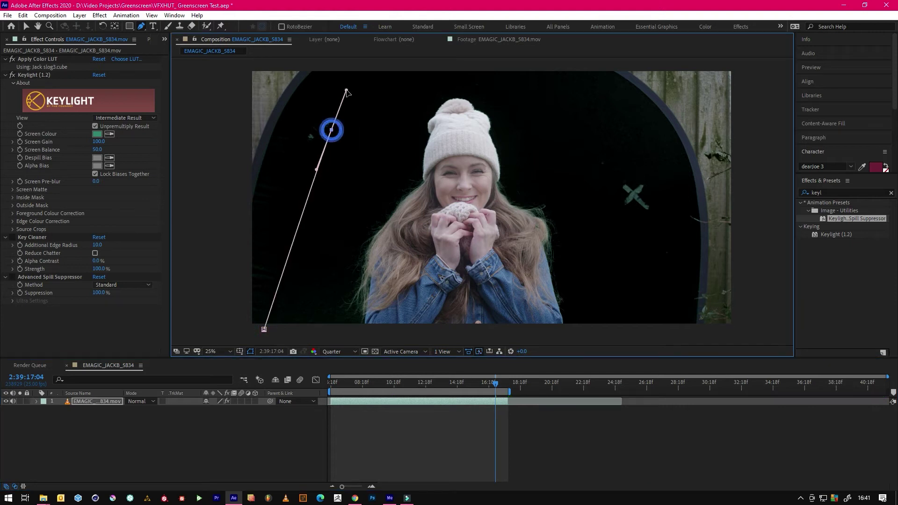
{"action": "left_click", "coordinate": [463, 74]}
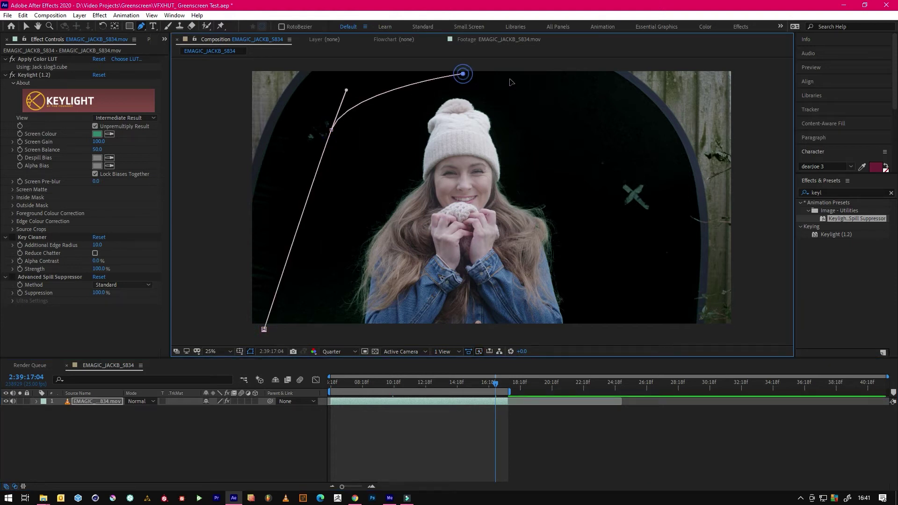
{"action": "left_click", "coordinate": [597, 123]}
{"action": "left_click_drag", "start_coordinate": [614, 173], "coordinate": [619, 223]}
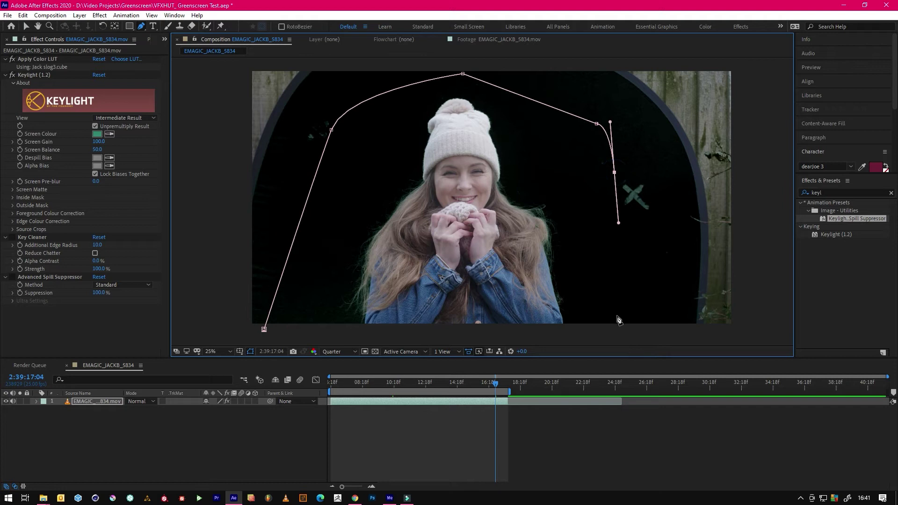
{"action": "left_click", "coordinate": [618, 317]}
{"action": "left_click", "coordinate": [616, 336]}
{"action": "left_click", "coordinate": [264, 329]}
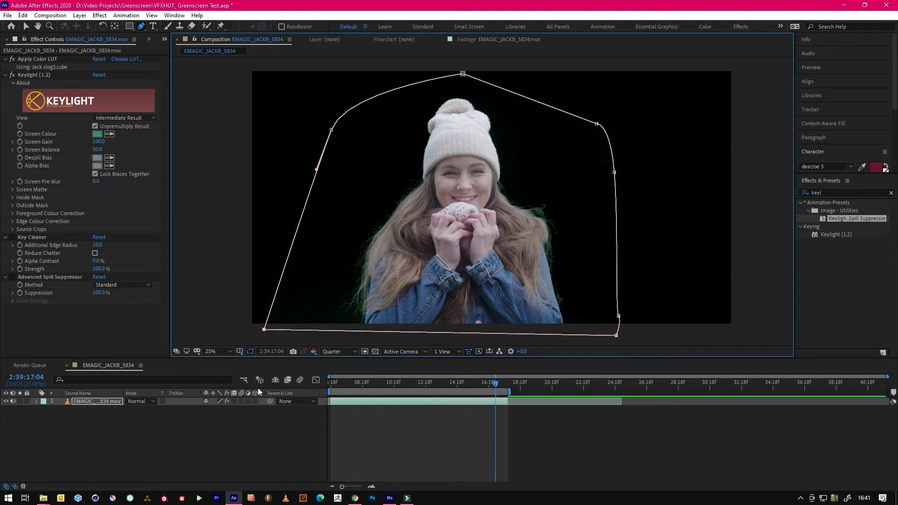
- Deselect the layer to check the masked result, then open Keylight's View modes
{"action": "left_click", "coordinate": [374, 440]}
{"action": "key", "text": "v"}
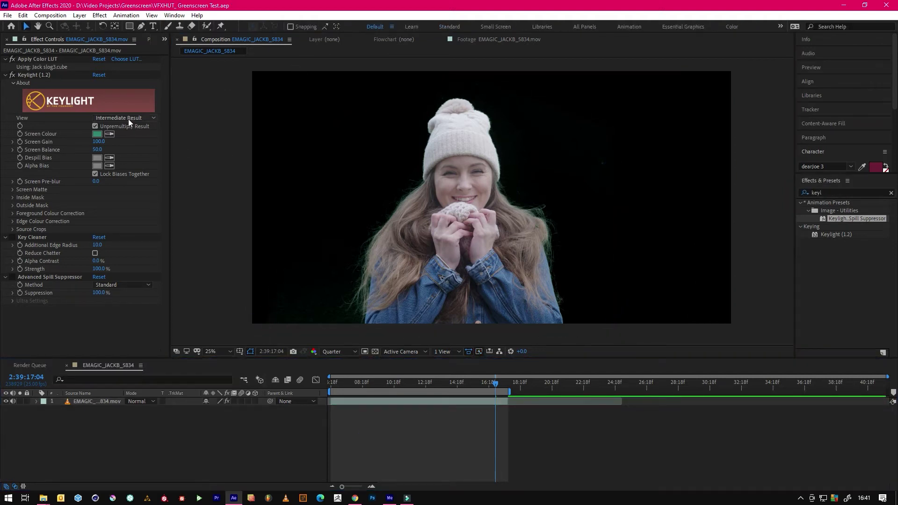
{"action": "left_click", "coordinate": [129, 120]}
- Show Keylight's Screen Matte view and set Clip Black to 12
{"action": "left_click", "coordinate": [133, 173]}
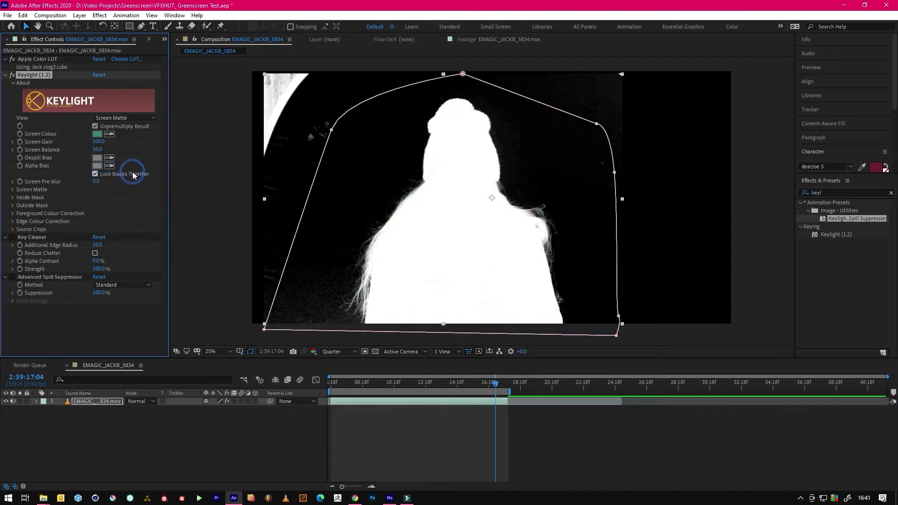
{"action": "left_click", "coordinate": [403, 430]}
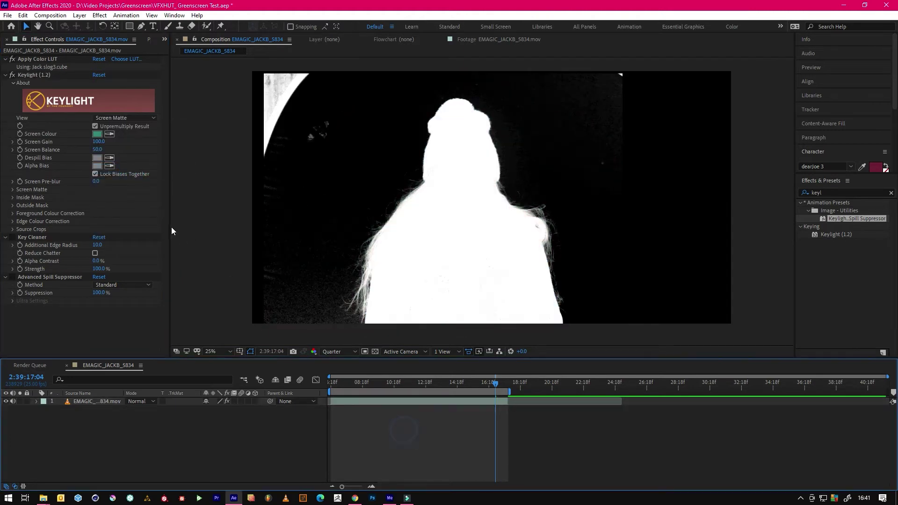
{"action": "left_click", "coordinate": [13, 192]}
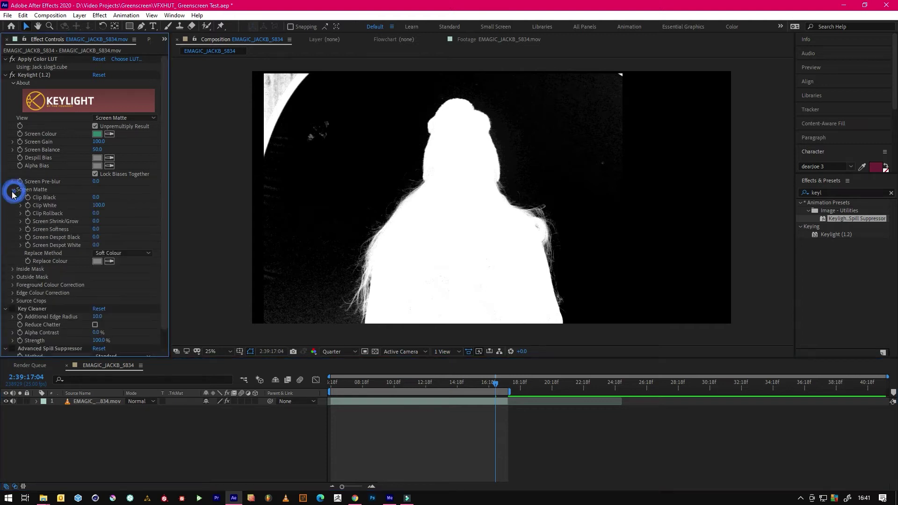
{"action": "left_click", "coordinate": [97, 197]}
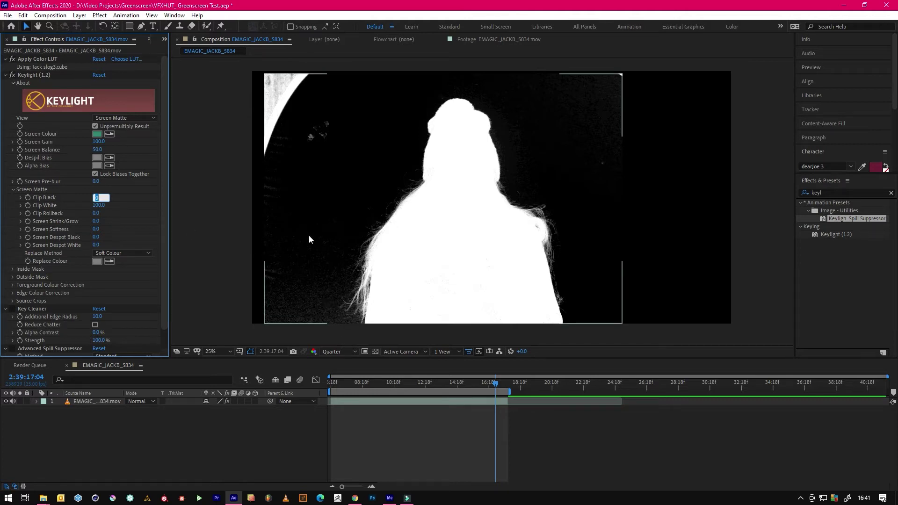
{"action": "type", "text": "12"}
{"action": "left_click", "coordinate": [477, 151]}
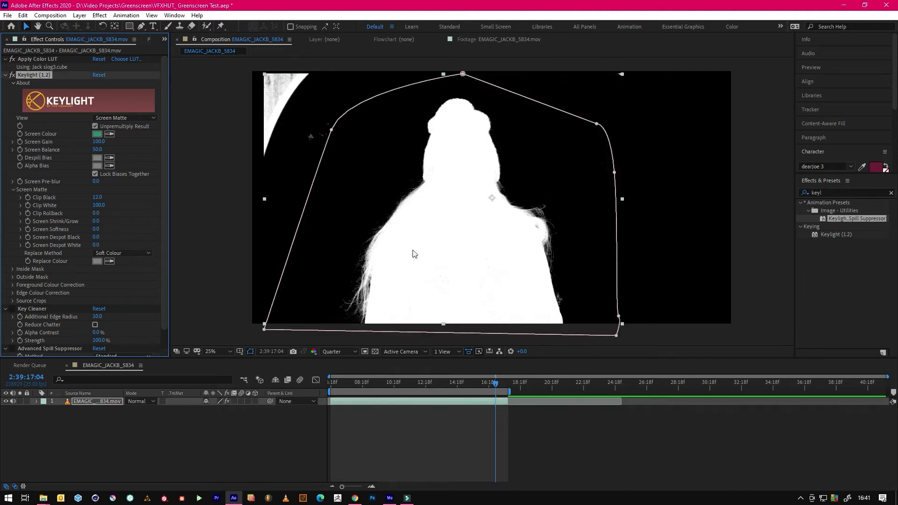
- Try Clip Black at 15 and switch Keylight's View to Intermediate Result
{"action": "left_click", "coordinate": [108, 197]}
{"action": "type", "text": "15"}
{"action": "left_click", "coordinate": [149, 119]}
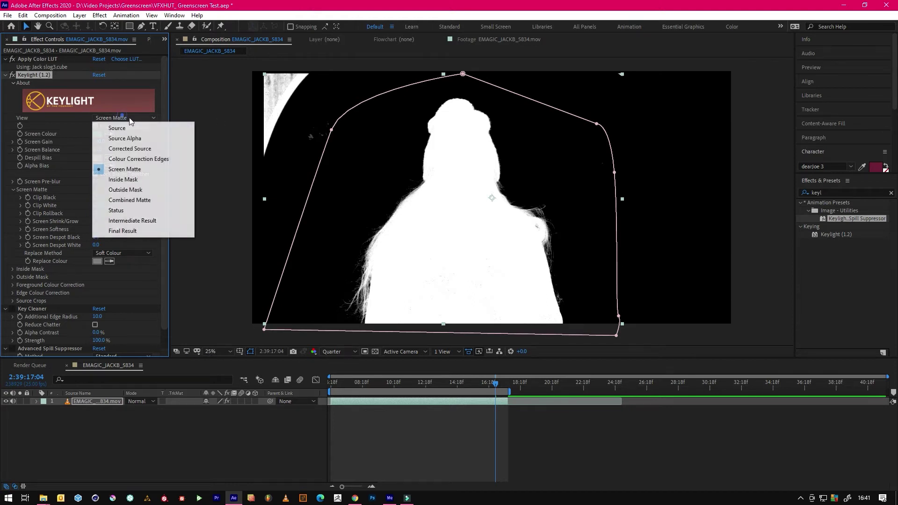
{"action": "left_click", "coordinate": [145, 224]}
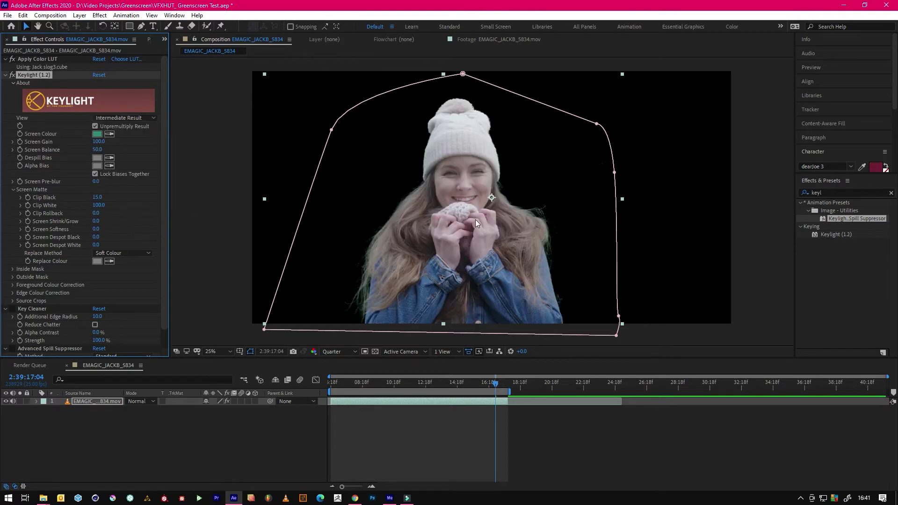
- Zoom in on the hair edges, set Clip Black back to 12, and inspect around the subject
{"action": "key", "text": "period"}
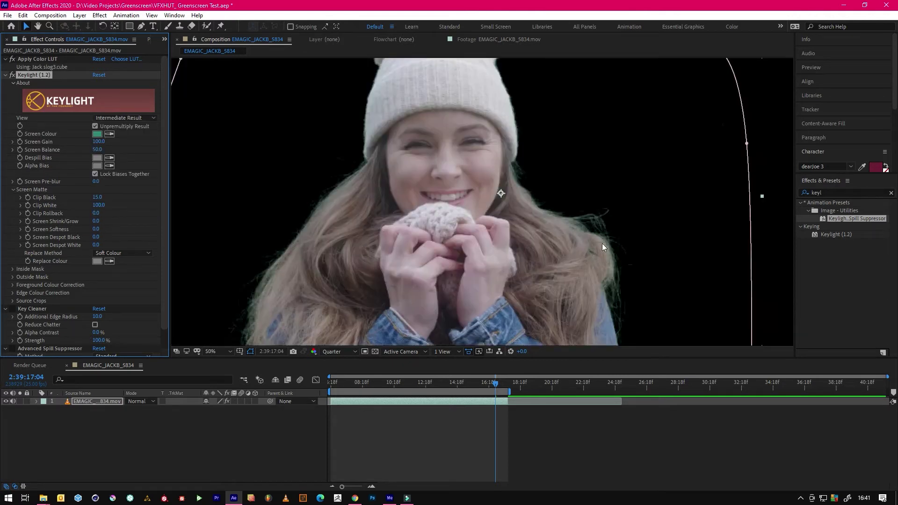
{"action": "left_click", "coordinate": [96, 197]}
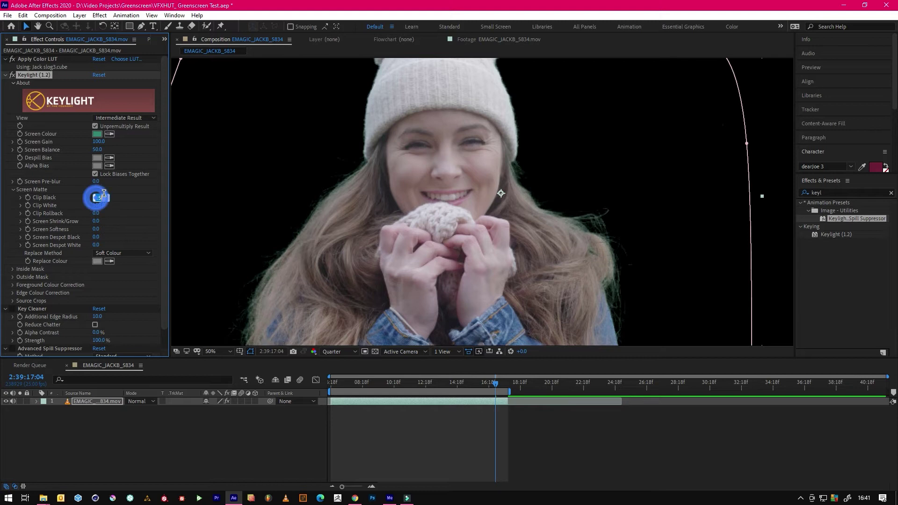
{"action": "type", "text": "12"}
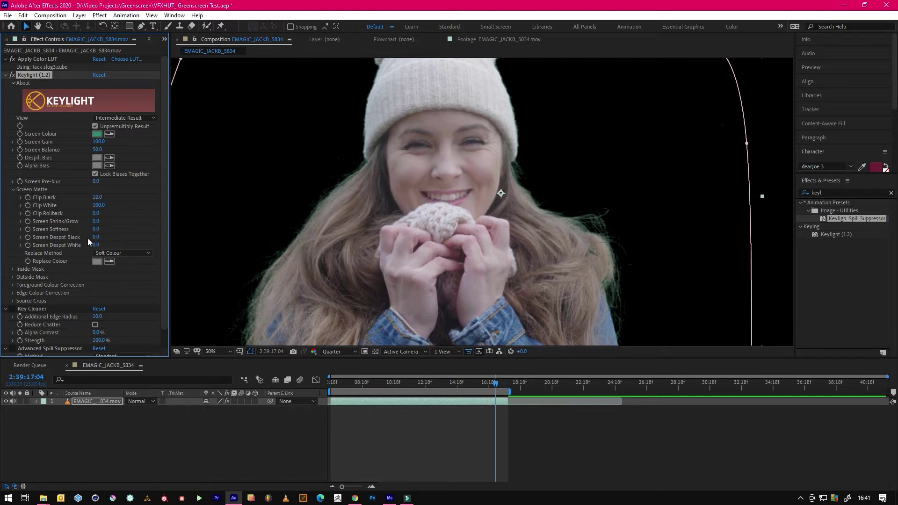
{"action": "left_click_drag", "start_coordinate": [251, 235], "coordinate": [449, 81]}
{"action": "scroll", "coordinate": [449, 81], "scroll_direction": "down", "scroll_amount": 2}
- Lower Keylight's Clip White to 85 while viewing the screen matte, then return to the keyed result
{"action": "key", "text": "v"}
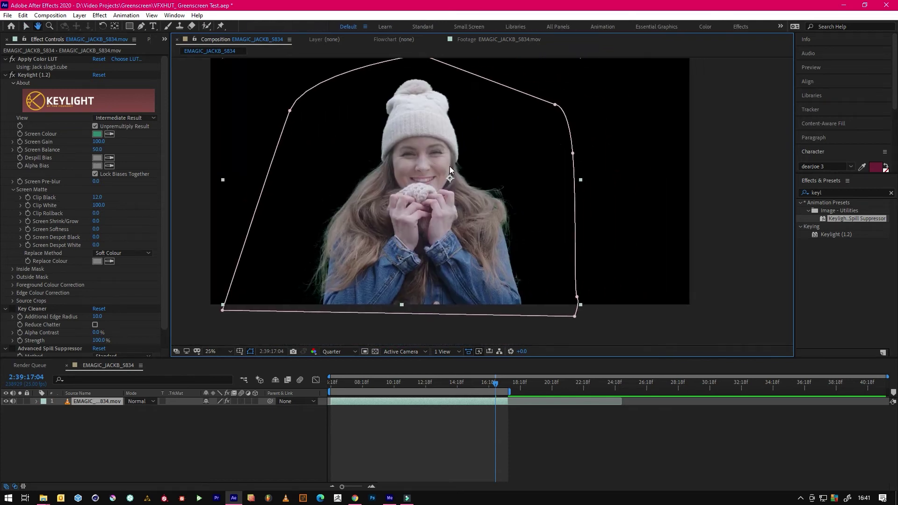
{"action": "left_click", "coordinate": [136, 118]}
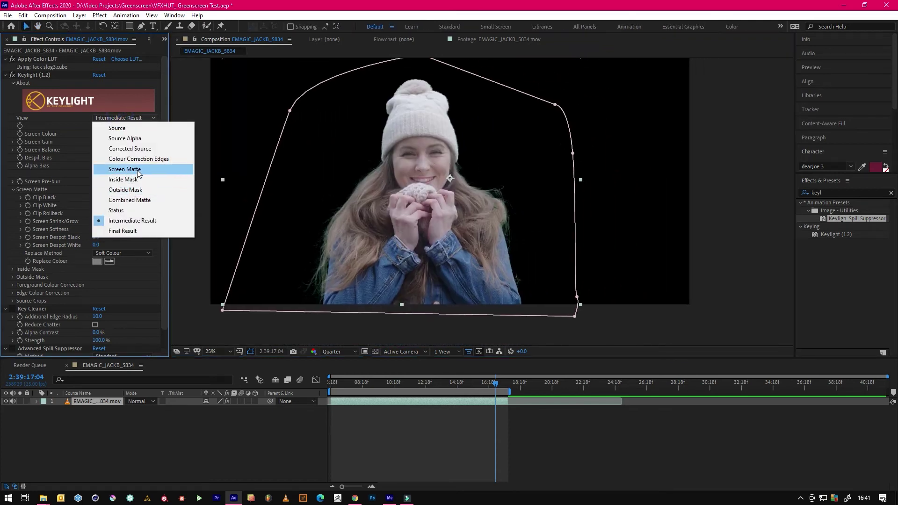
{"action": "left_click", "coordinate": [136, 170]}
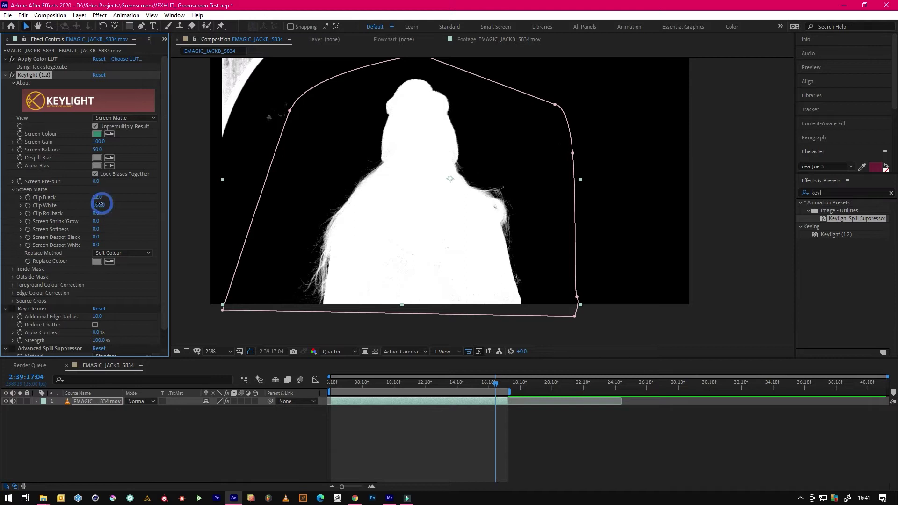
{"action": "left_click_drag", "start_coordinate": [97, 206], "coordinate": [97, 207]}
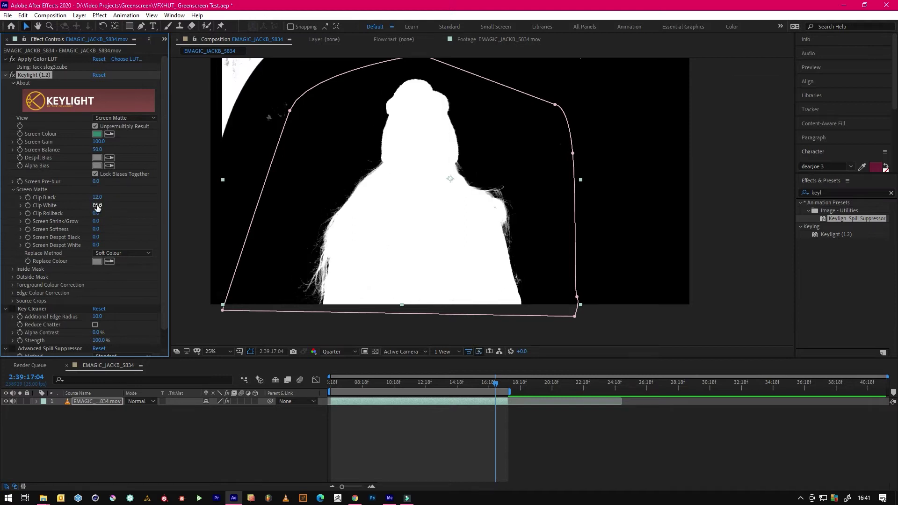
{"action": "left_click", "coordinate": [124, 117]}
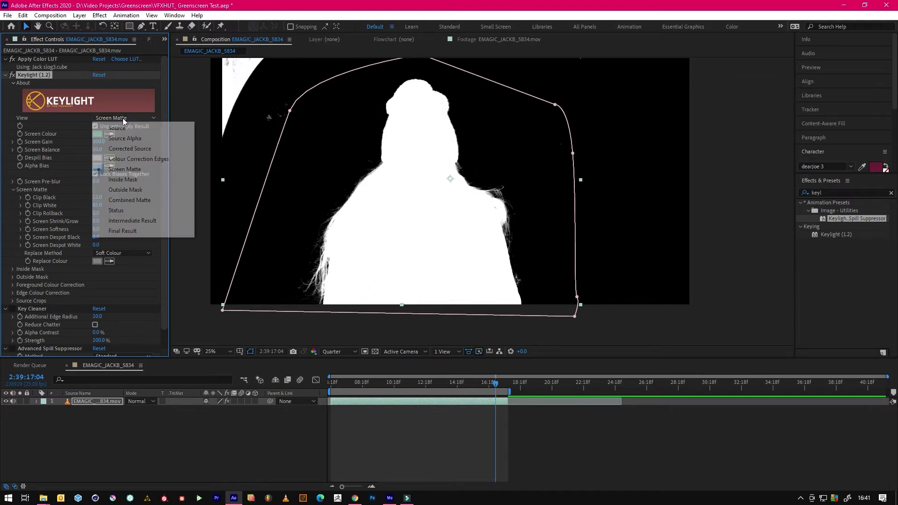
{"action": "left_click", "coordinate": [139, 222]}
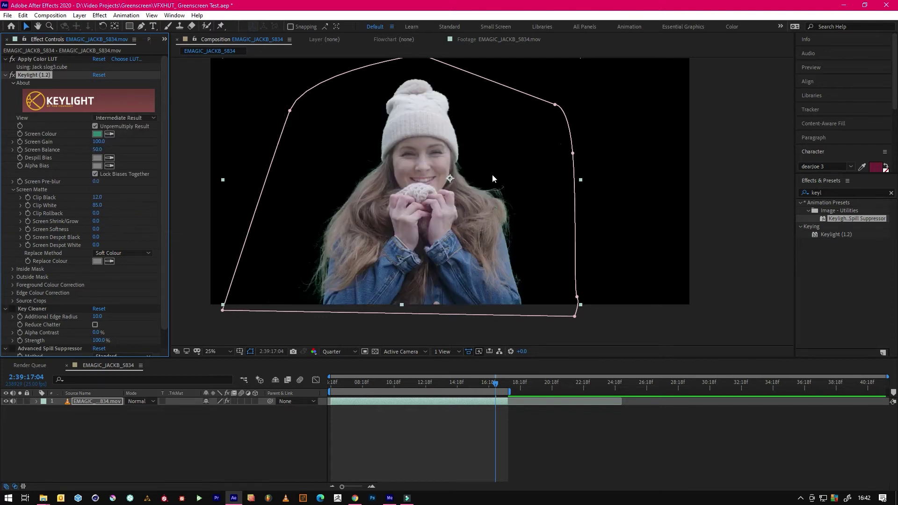
- Deselect the layer to hide the mask, undo a stray change, and reselect the green-screen clip
{"action": "left_click", "coordinate": [463, 455]}
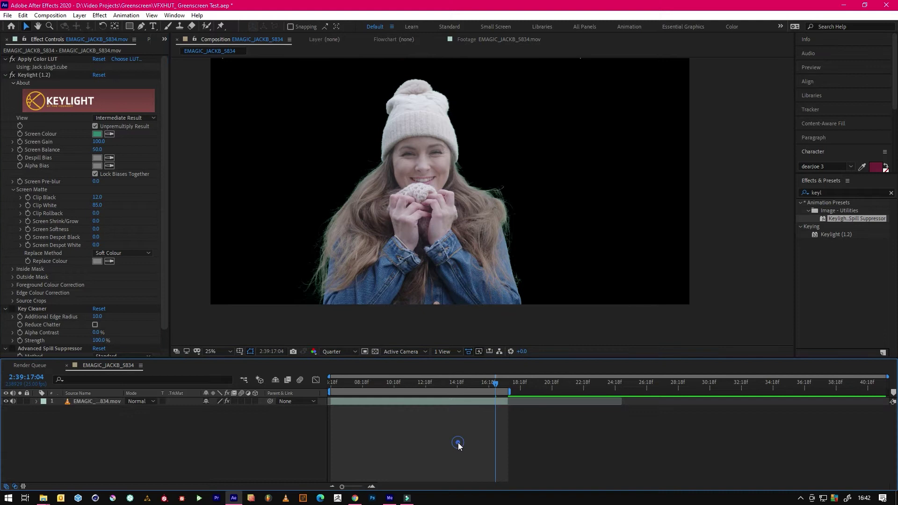
{"action": "left_click", "coordinate": [8, 15]}
{"action": "key", "text": "Escape"}
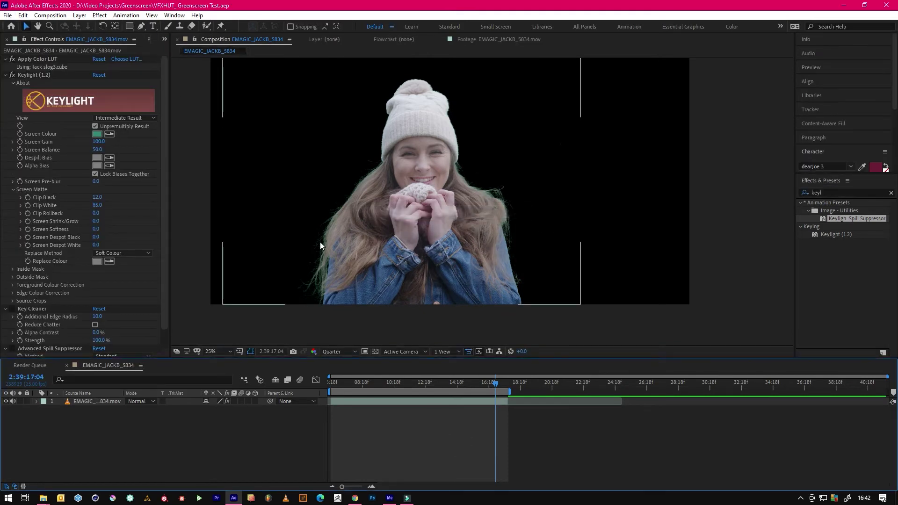
{"action": "key", "text": "ctrl+z"}
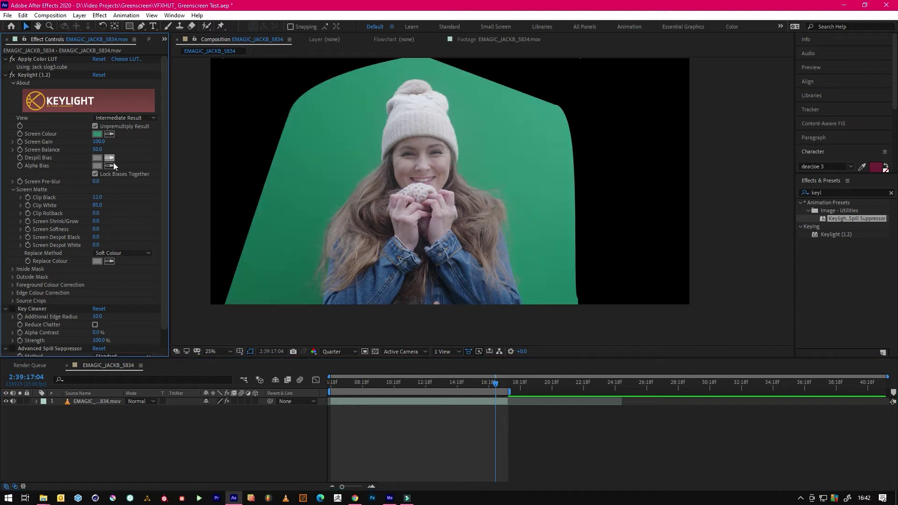
{"action": "left_click", "coordinate": [215, 448]}
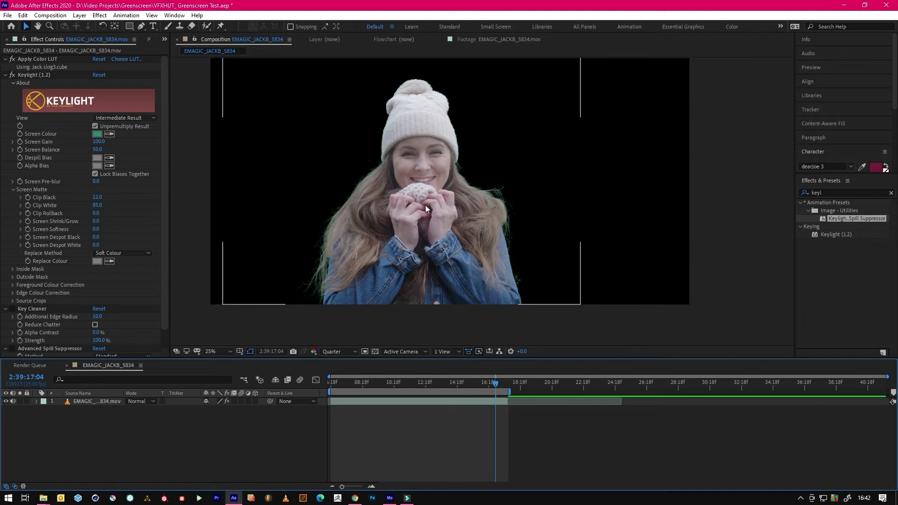
{"action": "left_click", "coordinate": [80, 405]}
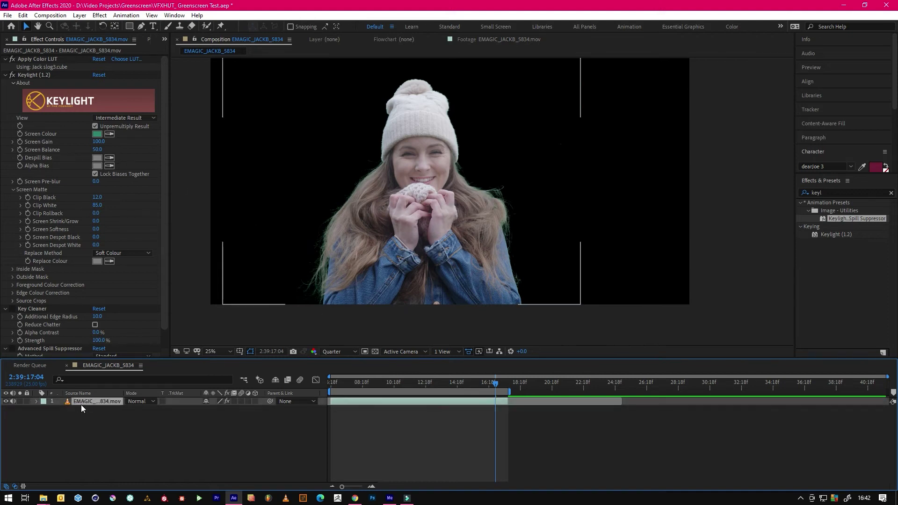
- Undo the last change and switch on the Key Cleaner effect in Effect Controls
{"action": "key", "text": "ctrl+z"}
{"action": "scroll", "coordinate": [2, 286], "scroll_direction": "down", "scroll_amount": 1}
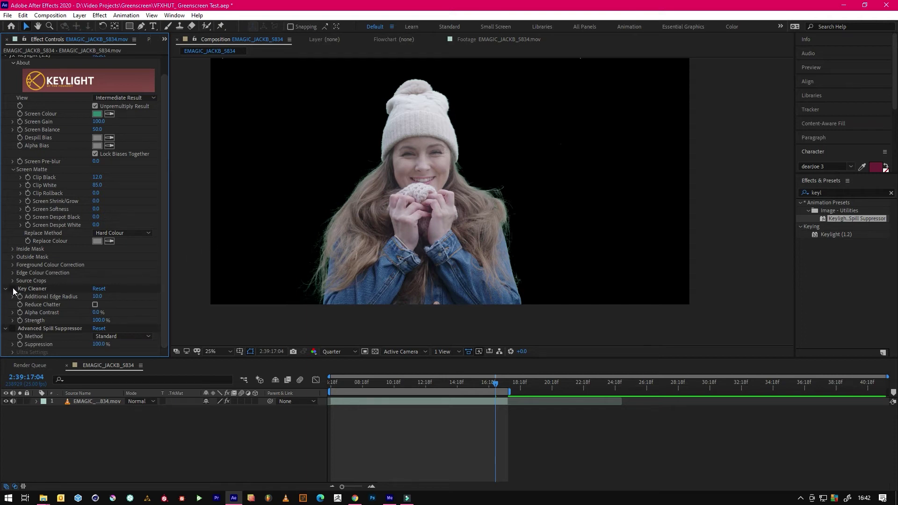
{"action": "left_click", "coordinate": [13, 291]}
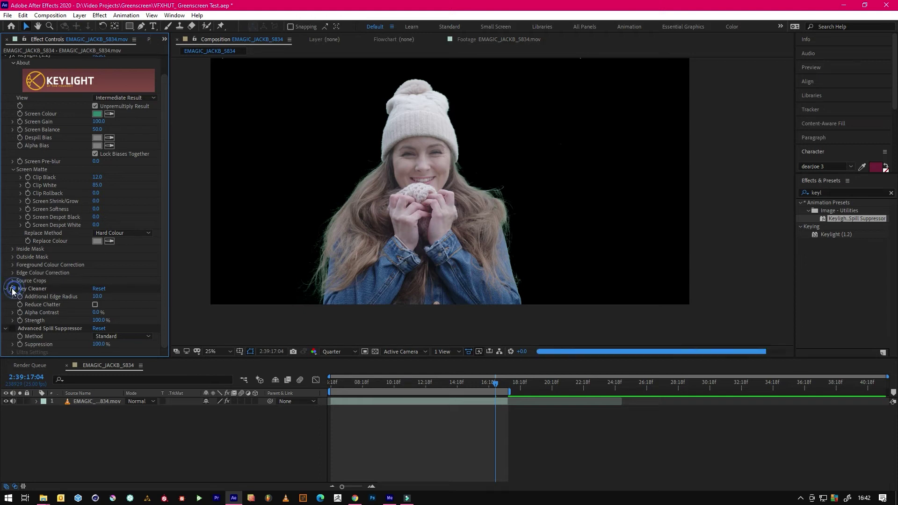
{"action": "scroll", "coordinate": [504, 197], "scroll_direction": "up", "scroll_amount": 2}
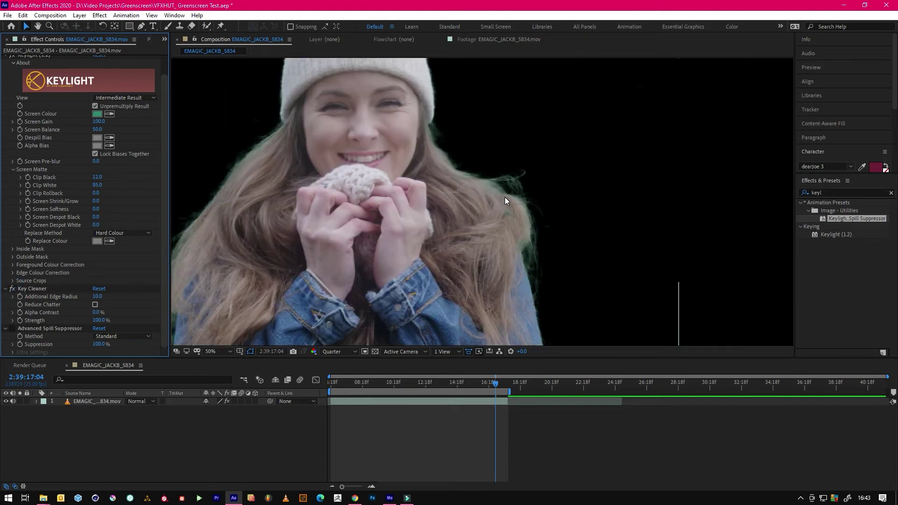
{"action": "scroll", "coordinate": [499, 174], "scroll_direction": "up", "scroll_amount": 2}
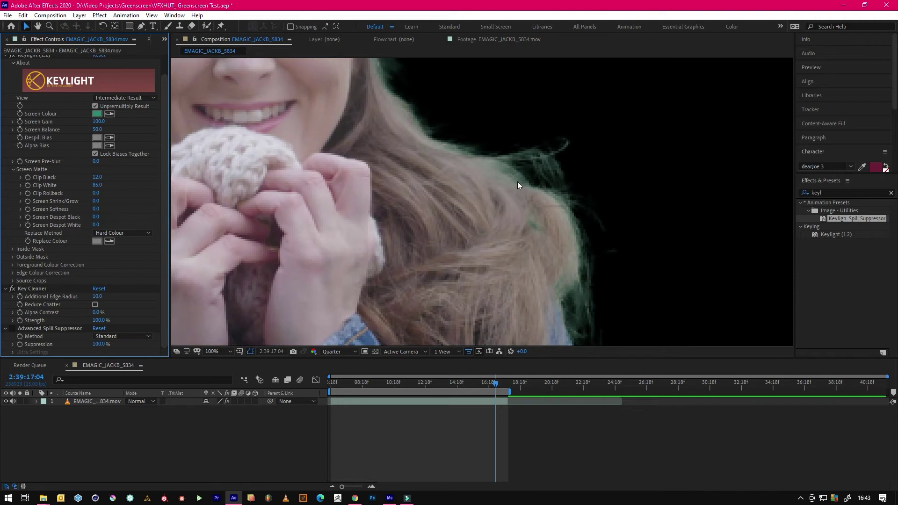
{"action": "scroll", "coordinate": [519, 182], "scroll_direction": "down", "scroll_amount": 2}
{"action": "scroll", "coordinate": [406, 179], "scroll_direction": "down", "scroll_amount": 2}
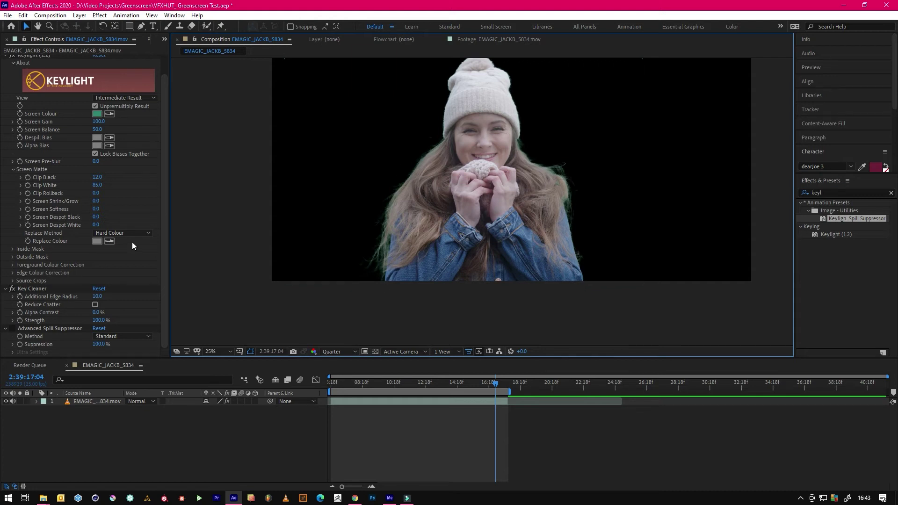
{"action": "scroll", "coordinate": [566, 151], "scroll_direction": "up", "scroll_amount": 1}
{"action": "scroll", "coordinate": [612, 150], "scroll_direction": "down", "scroll_amount": 1}
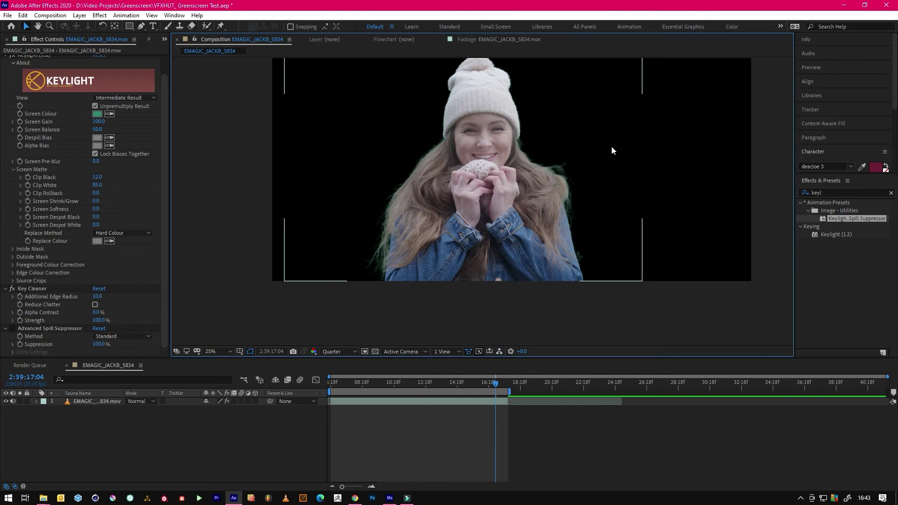
{"action": "scroll", "coordinate": [442, 133], "scroll_direction": "up", "scroll_amount": 2}
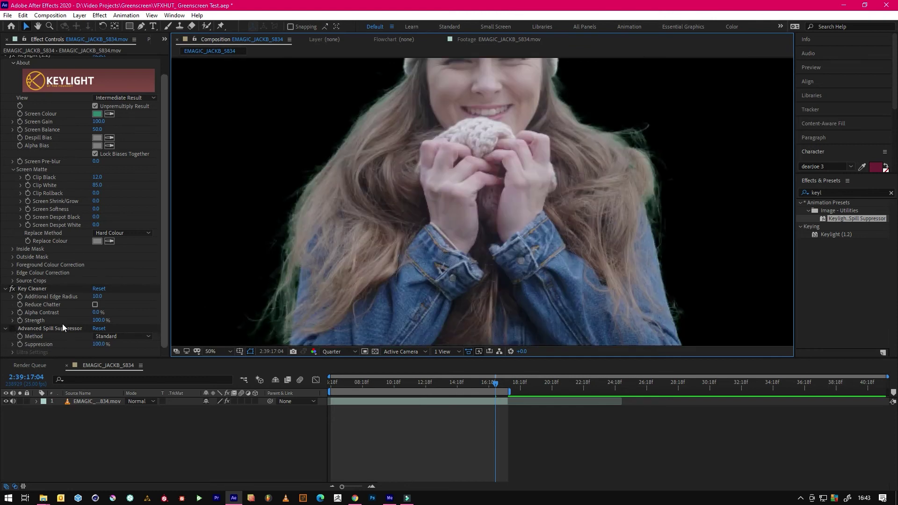
- Enable Advanced Spill Suppressor, check the cutout on the transparency grid, and reselect the green-screen layer
{"action": "left_click", "coordinate": [13, 327]}
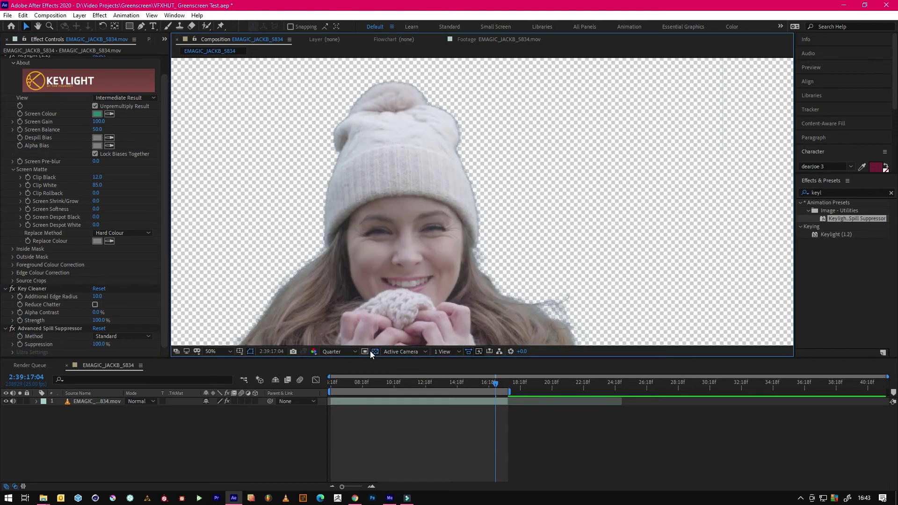
{"action": "left_click", "coordinate": [375, 351]}
{"action": "scroll", "coordinate": [442, 172], "scroll_direction": "up", "scroll_amount": 1}
{"action": "key", "text": "v"}
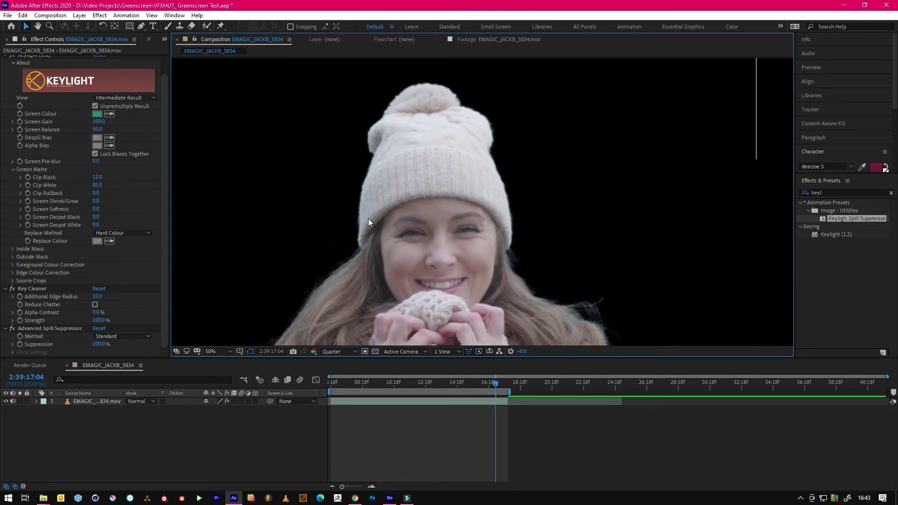
{"action": "scroll", "coordinate": [403, 171], "scroll_direction": "down", "scroll_amount": 1}
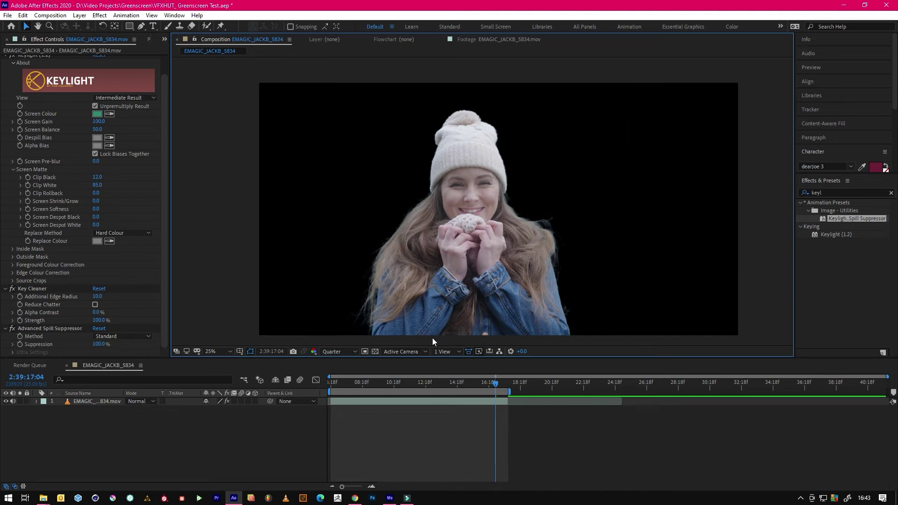
{"action": "left_click", "coordinate": [96, 305]}
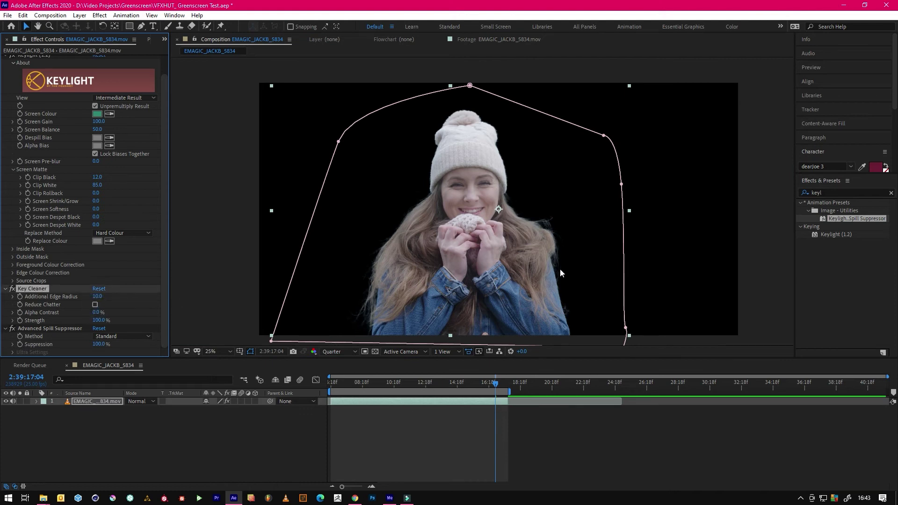
- Turn on Reduce Chatter and place Sea_Stock.mp4 beneath the subject, scaled to 216%
{"action": "left_click", "coordinate": [95, 305]}
{"action": "left_click", "coordinate": [148, 39]}
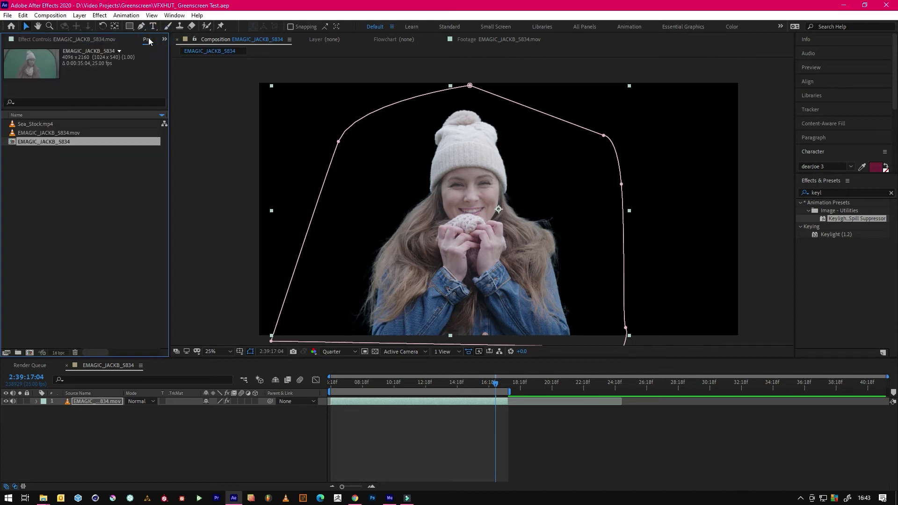
{"action": "left_click", "coordinate": [31, 124]}
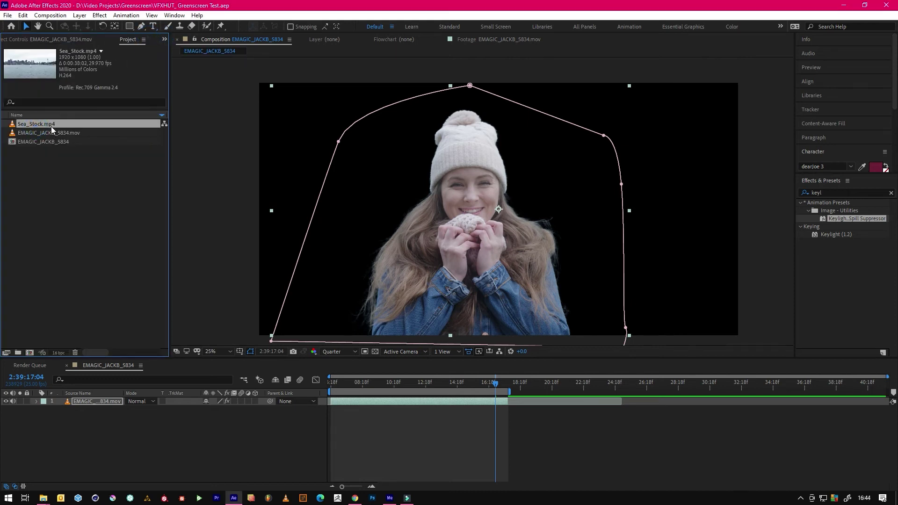
{"action": "left_click_drag", "start_coordinate": [52, 130], "coordinate": [500, 207]}
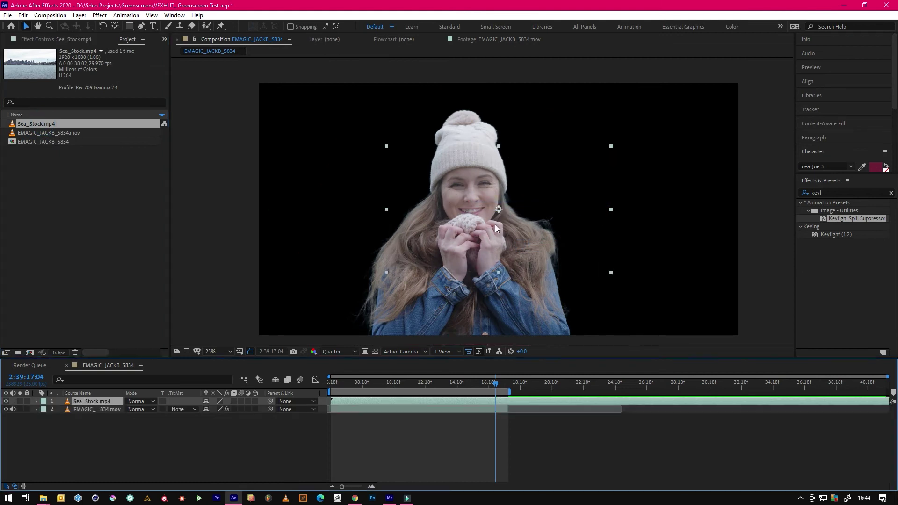
{"action": "left_click_drag", "start_coordinate": [98, 403], "coordinate": [94, 429]}
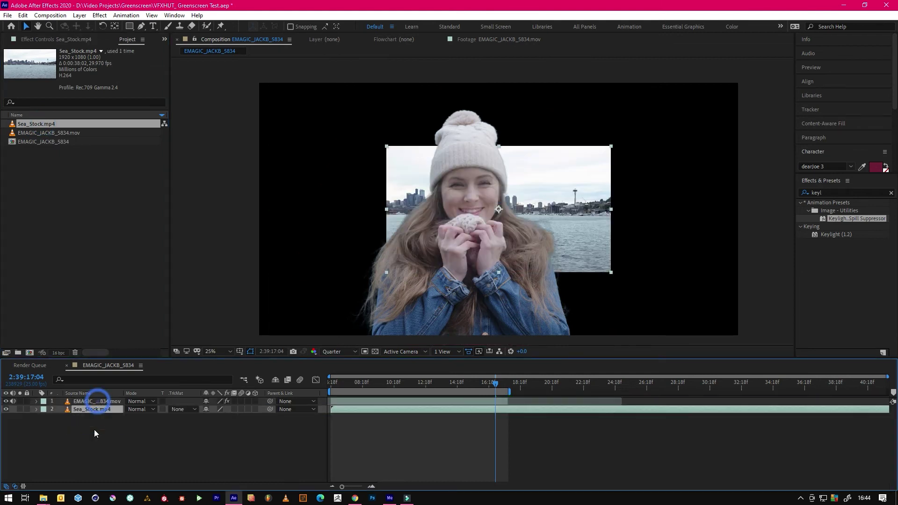
{"action": "key", "text": "s"}
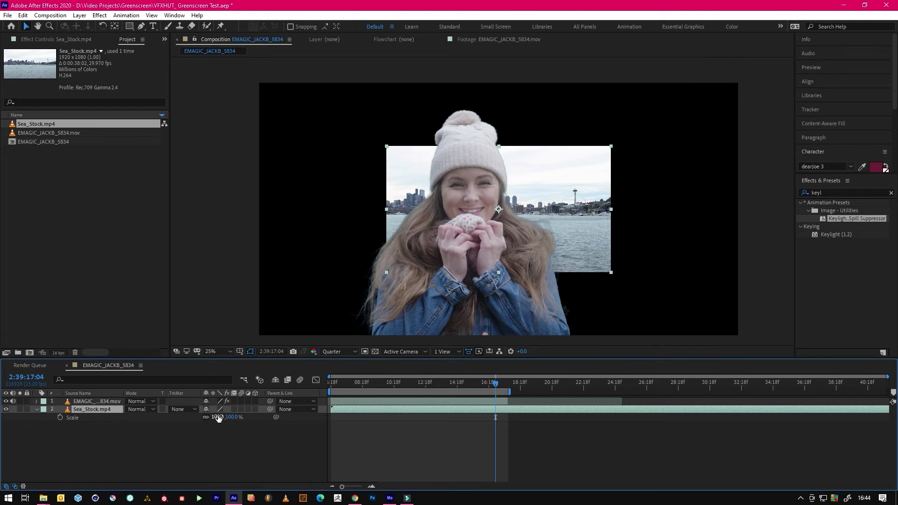
{"action": "left_click_drag", "start_coordinate": [218, 417], "coordinate": [273, 417]}
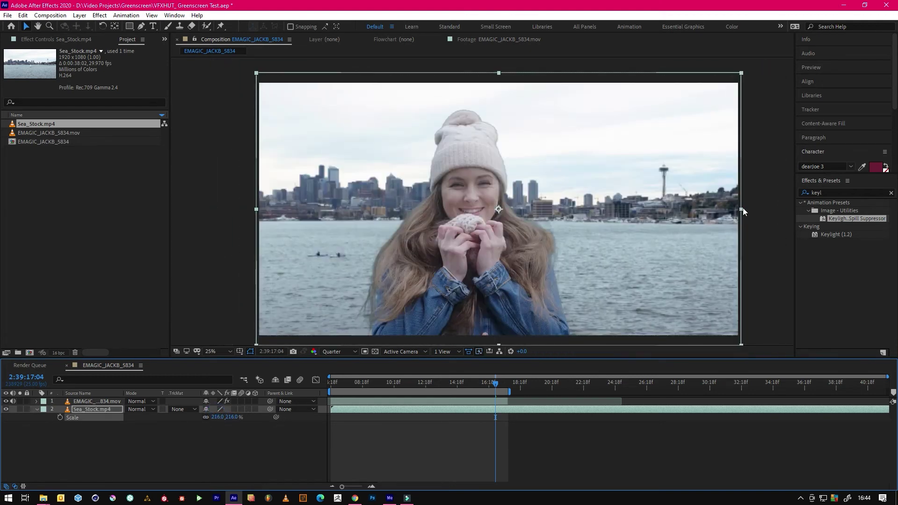
- Replace the old Effects & Presets search with 'lens'
{"action": "left_click", "coordinate": [830, 193]}
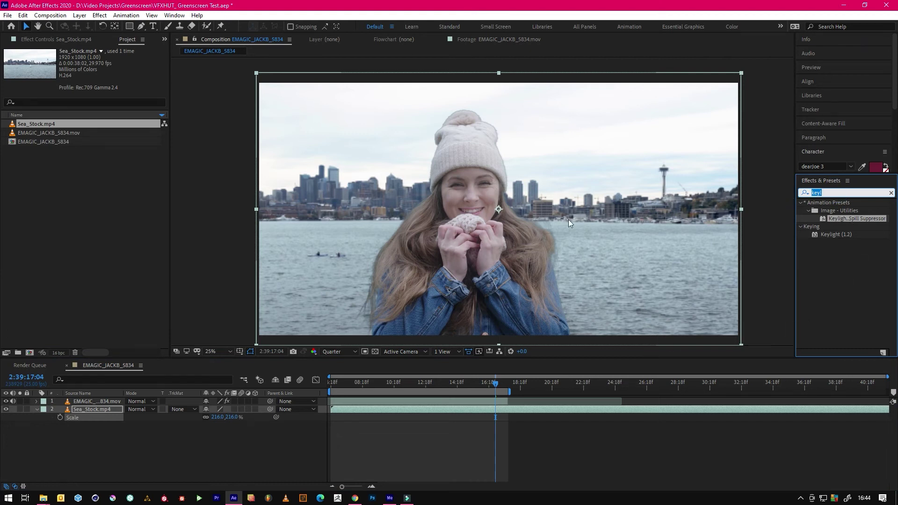
{"action": "scroll", "coordinate": [552, 212], "scroll_direction": "down", "scroll_amount": 2}
{"action": "scroll", "coordinate": [538, 206], "scroll_direction": "up", "scroll_amount": 4}
{"action": "scroll", "coordinate": [608, 243], "scroll_direction": "down", "scroll_amount": 3}
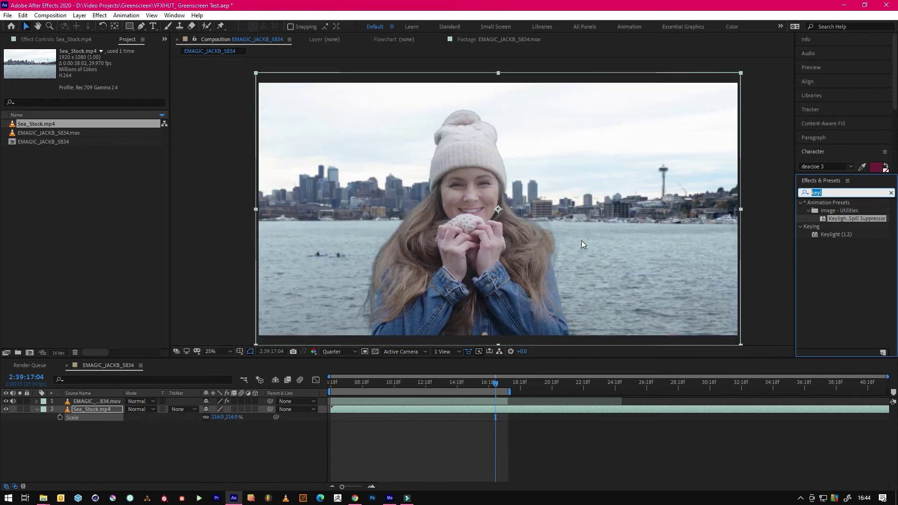
{"action": "scroll", "coordinate": [582, 241], "scroll_direction": "down", "scroll_amount": 2}
{"action": "left_click", "coordinate": [840, 187]}
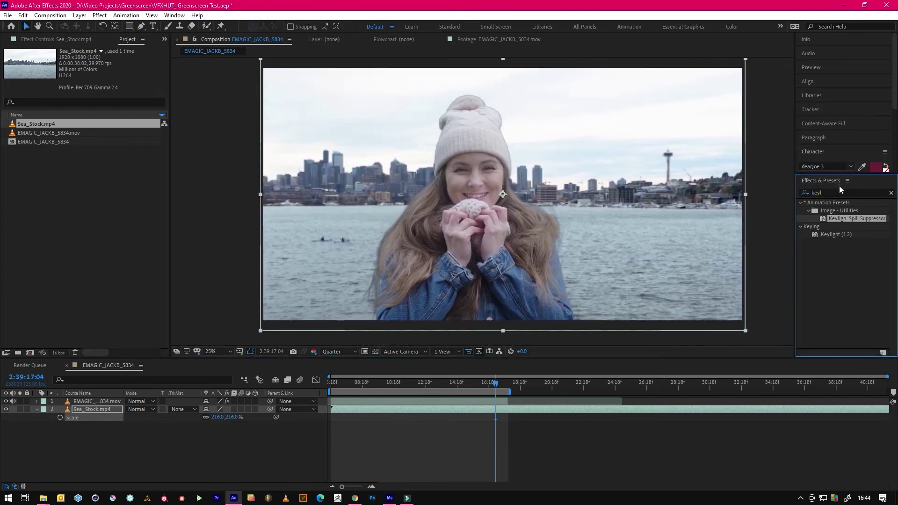
{"action": "key", "text": "ctrl+a"}
{"action": "type", "text": "l"}
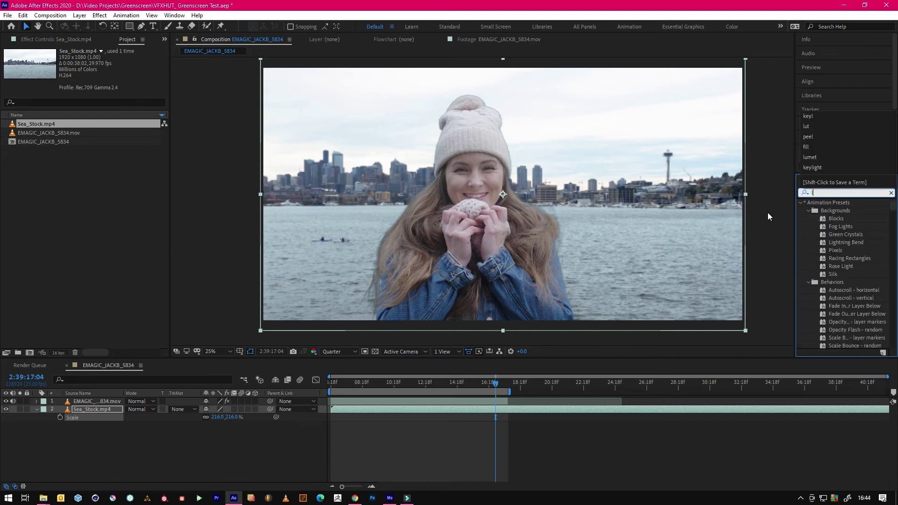
{"action": "type", "text": "ens"}
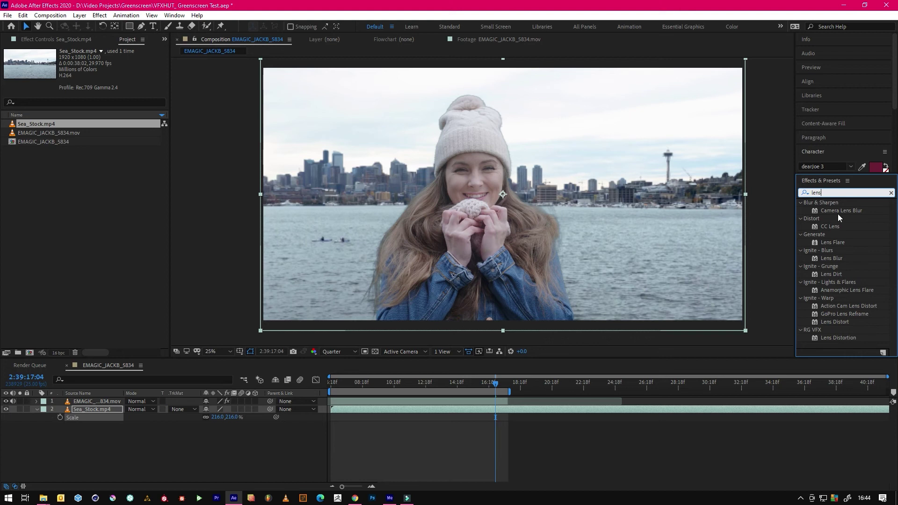
- Apply Camera Lens Blur to Sea_Stock.mp4 with Blur Radius 6 and a Hexagon iris
{"action": "left_click_drag", "start_coordinate": [840, 211], "coordinate": [97, 408]}
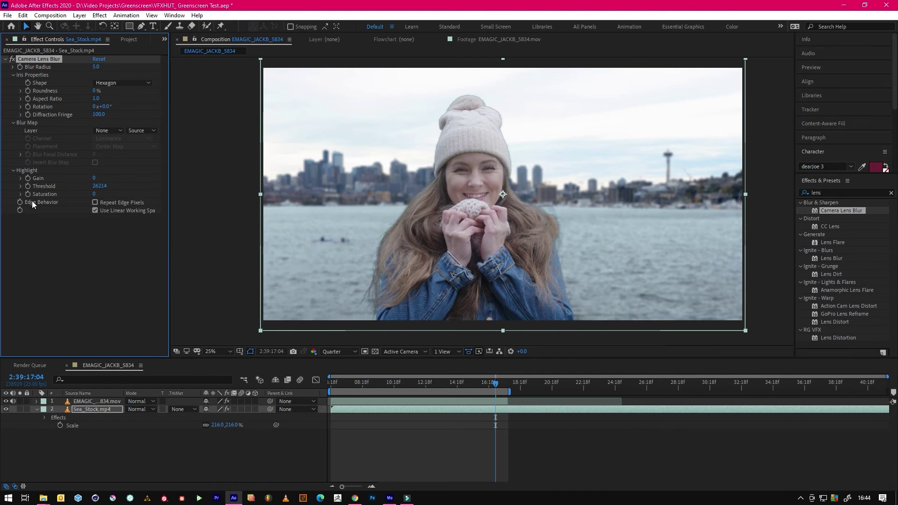
{"action": "left_click", "coordinate": [96, 67]}
{"action": "type", "text": "6"}
{"action": "key", "text": "Return"}
{"action": "left_click", "coordinate": [101, 84]}
{"action": "left_click", "coordinate": [142, 142]}
{"action": "left_click", "coordinate": [103, 83]}
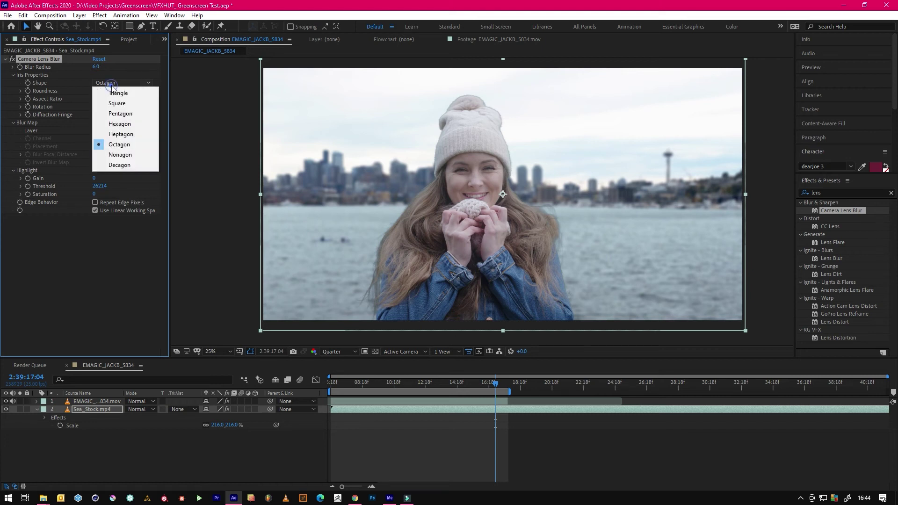
{"action": "left_click", "coordinate": [117, 127]}
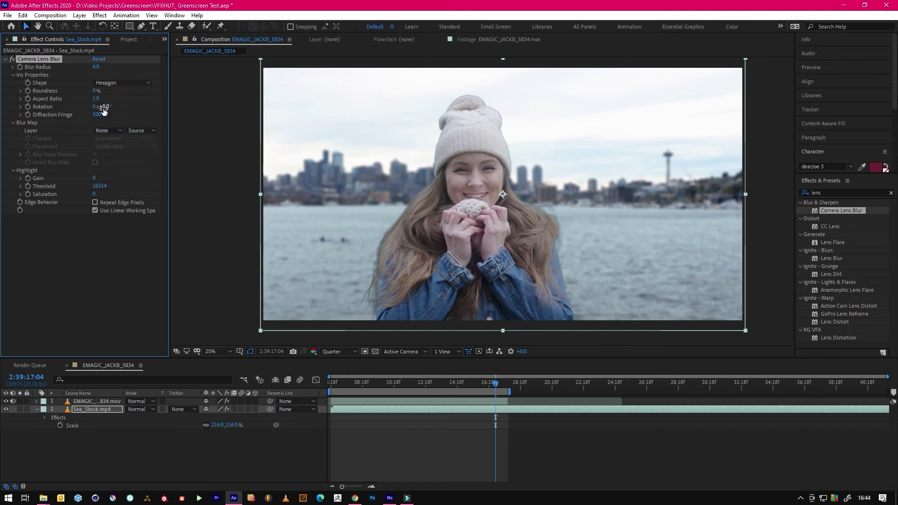
{"action": "key", "text": "period"}
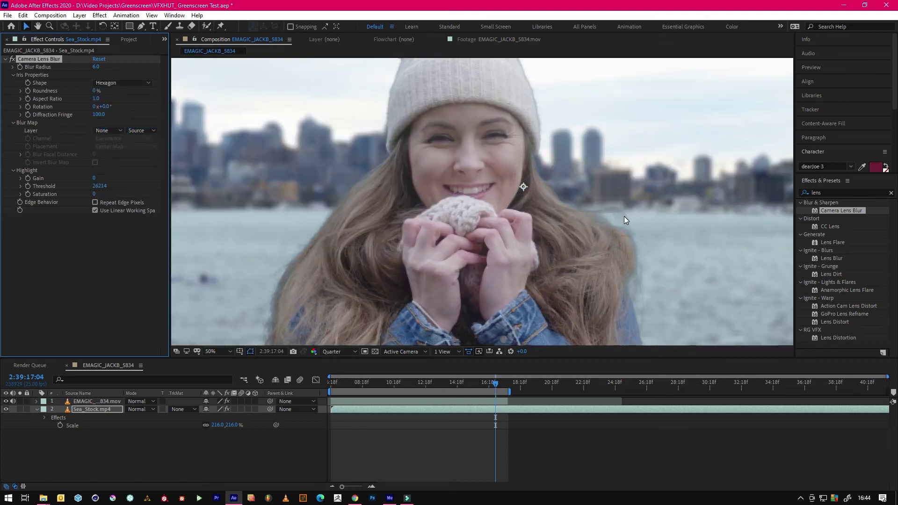
{"action": "left_click_drag", "start_coordinate": [359, 264], "coordinate": [394, 162]}
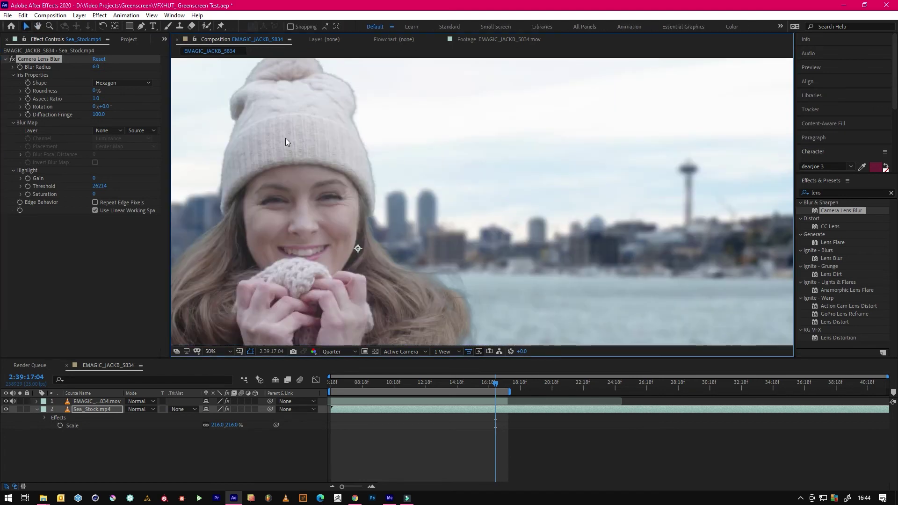
{"action": "left_click_drag", "start_coordinate": [286, 141], "coordinate": [349, 215]}
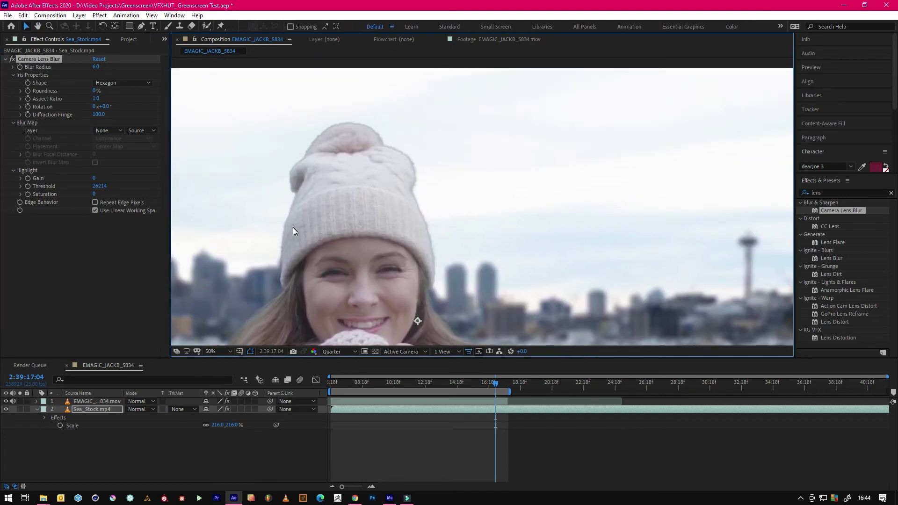
- Try Screen Shrink/Grow -1 on the green-screen layer and view Keylight's Intermediate Result
{"action": "left_click", "coordinate": [414, 401]}
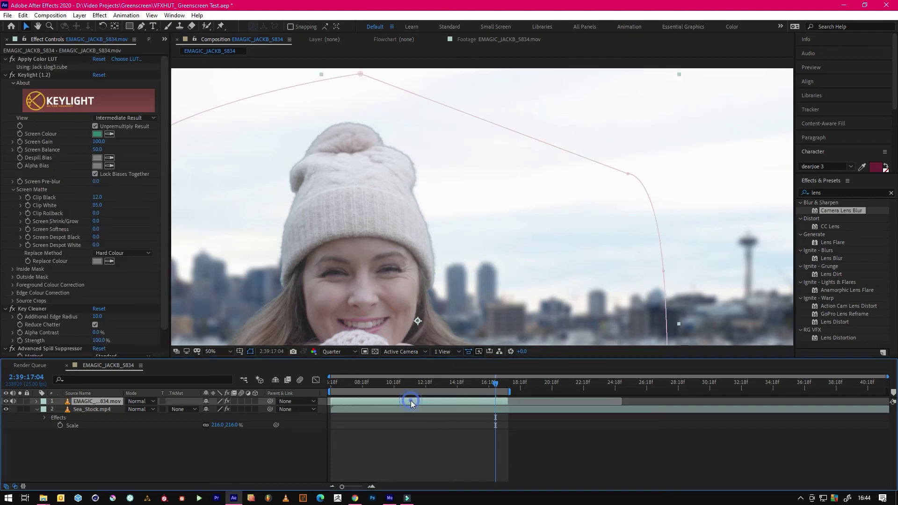
{"action": "left_click_drag", "start_coordinate": [319, 240], "coordinate": [352, 180]}
{"action": "left_click_drag", "start_coordinate": [164, 190], "coordinate": [173, 243]}
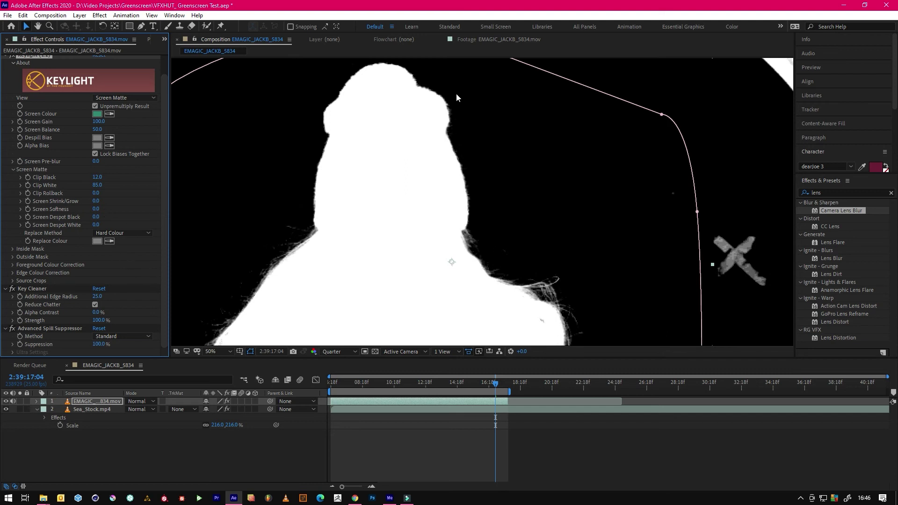
{"action": "left_click", "coordinate": [100, 199]}
{"action": "type", "text": "-1"}
{"action": "key", "text": "Return"}
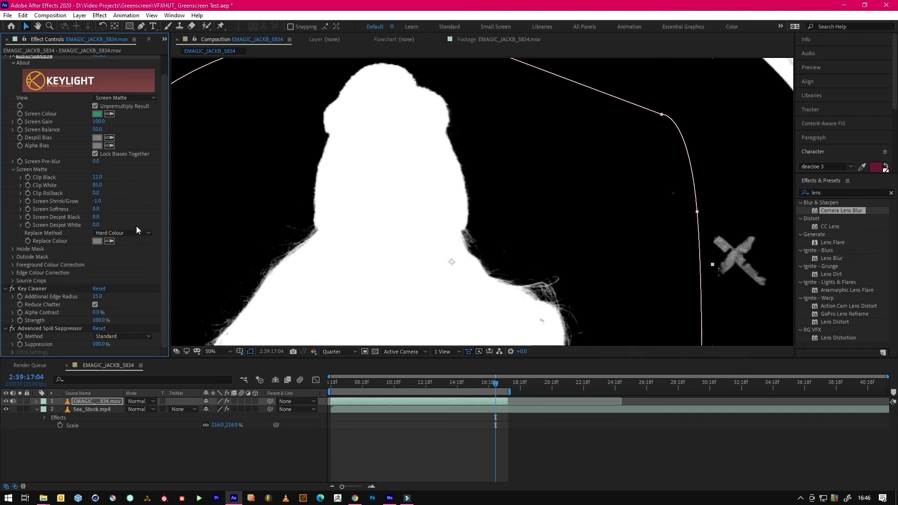
{"action": "left_click", "coordinate": [151, 99]}
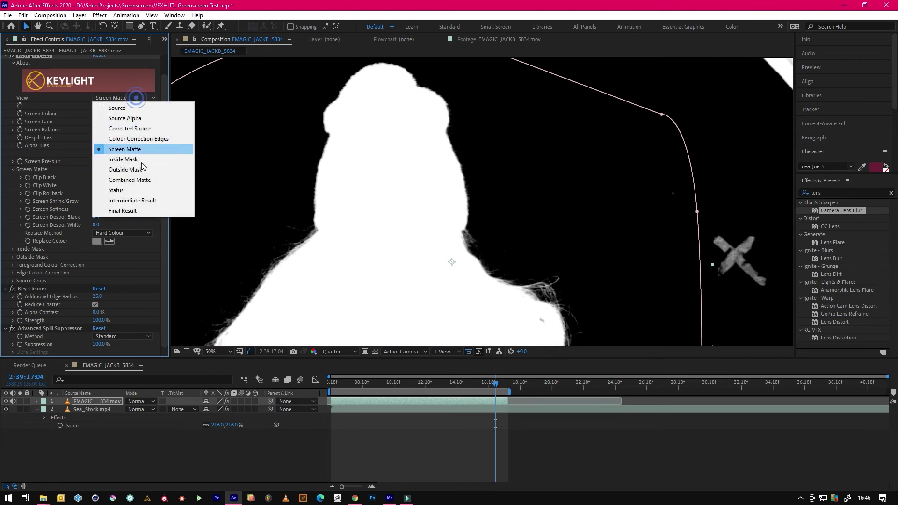
{"action": "left_click", "coordinate": [133, 201]}
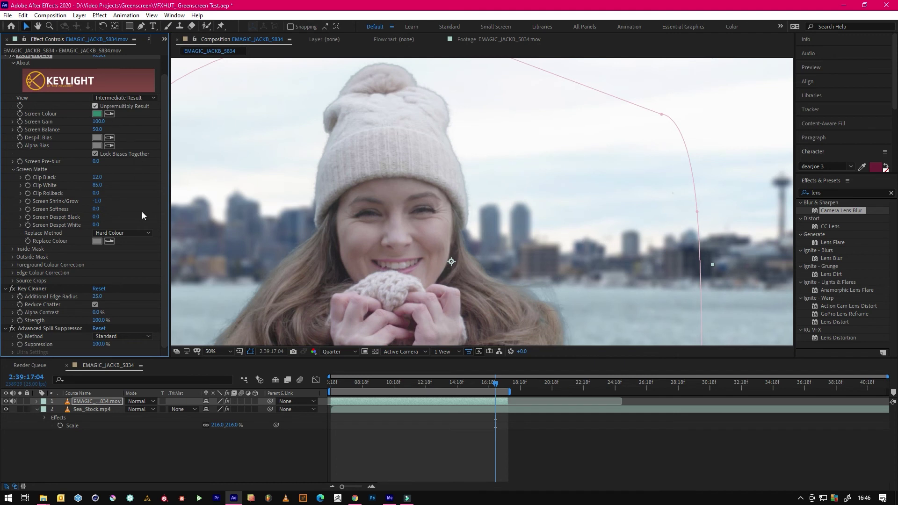
- Test Screen Shrink/Grow at -3 and -8, settling on -5
{"action": "left_click", "coordinate": [97, 200]}
{"action": "type", "text": "-3"}
{"action": "key", "text": "Return"}
{"action": "left_click", "coordinate": [95, 201]}
{"action": "type", "text": "-8"}
{"action": "key", "text": "Return"}
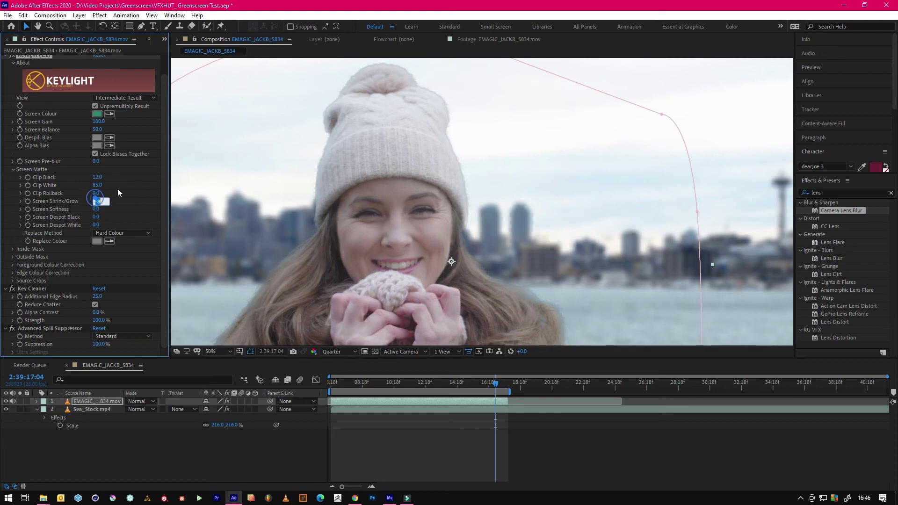
{"action": "left_click", "coordinate": [97, 201]}
{"action": "type", "text": "-5"}
{"action": "key", "text": "Return"}
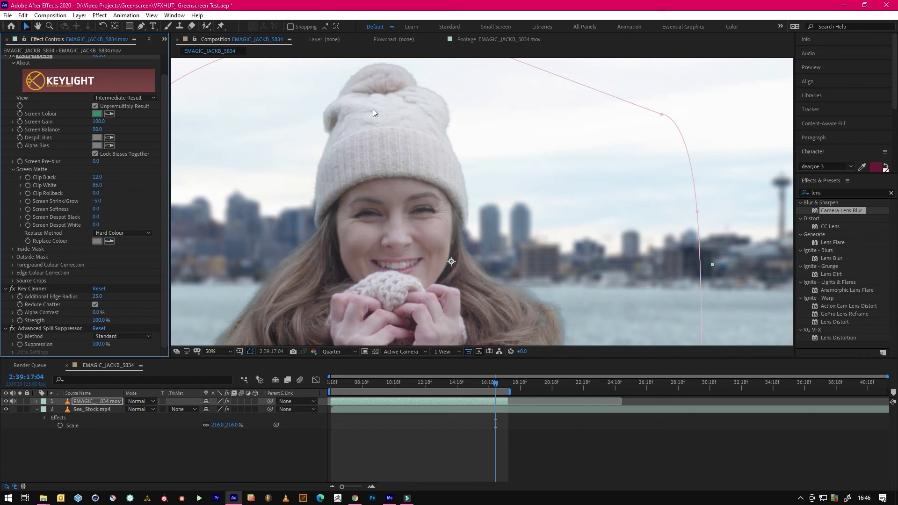
- Raise Keylight's Screen Gain to 110 and check the hair and hand edges
{"action": "left_click", "coordinate": [98, 121]}
{"action": "type", "text": "11"}
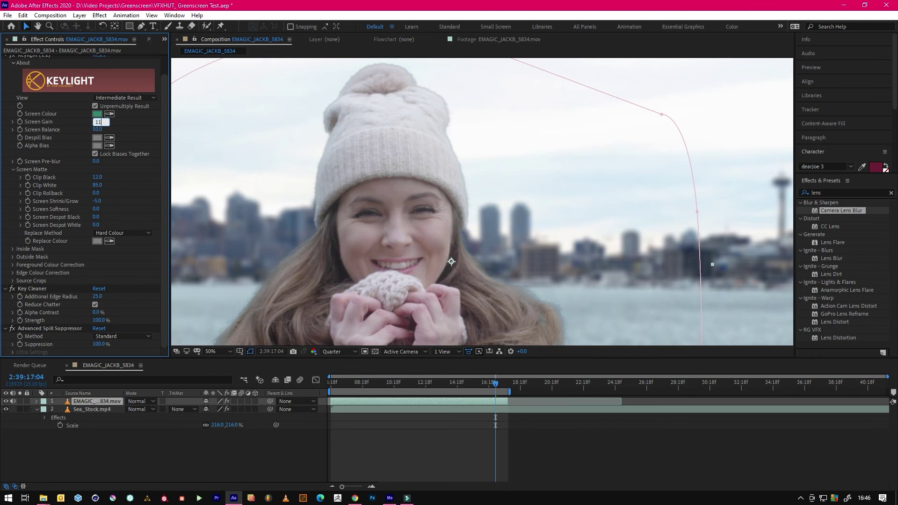
{"action": "type", "text": "0"}
{"action": "key", "text": "Return"}
{"action": "left_click_drag", "start_coordinate": [394, 284], "coordinate": [392, 200]}
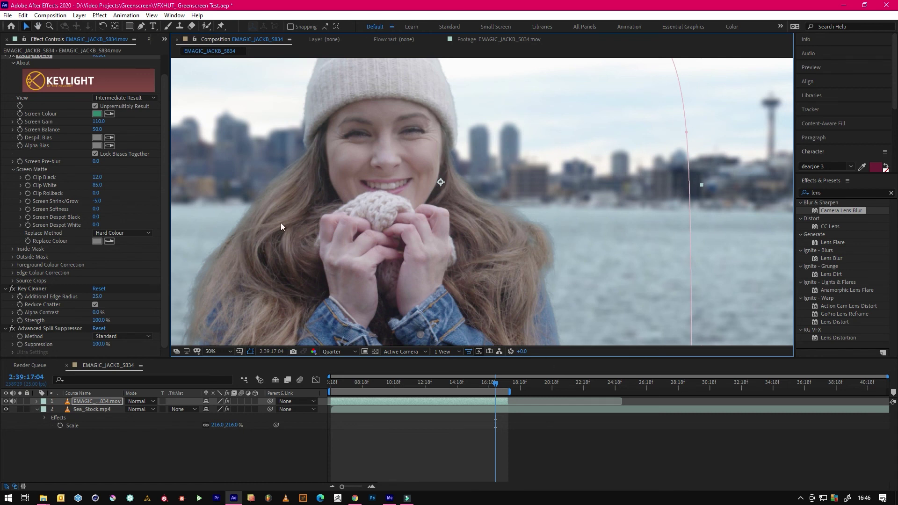
{"action": "left_click", "coordinate": [166, 272]}
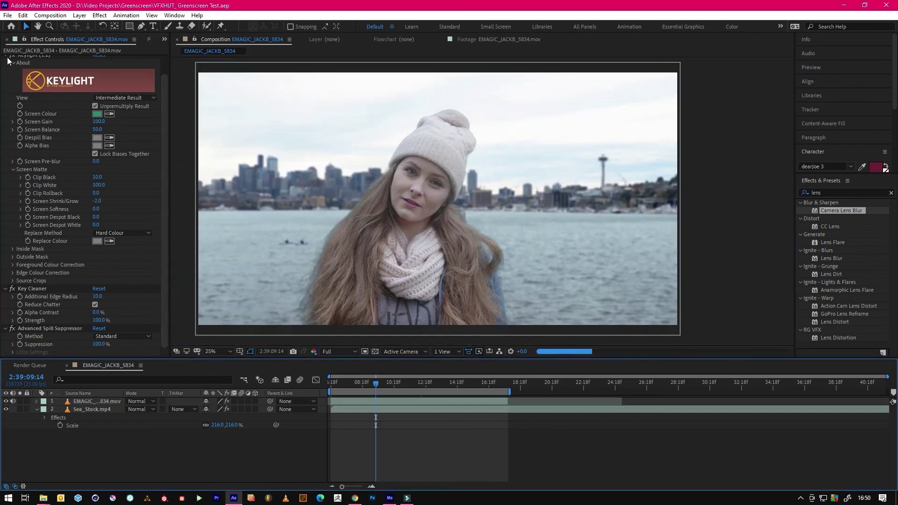
- Pre-compose the subject layer into 'EMAGIC_JACKB_5834.mov Comp 1', moving all attributes
{"action": "left_click", "coordinate": [6, 57]}
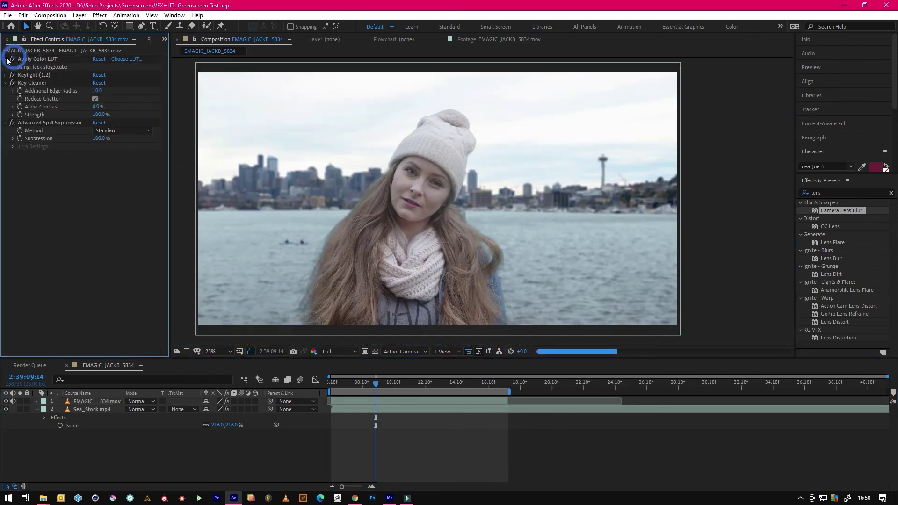
{"action": "left_click", "coordinate": [145, 444]}
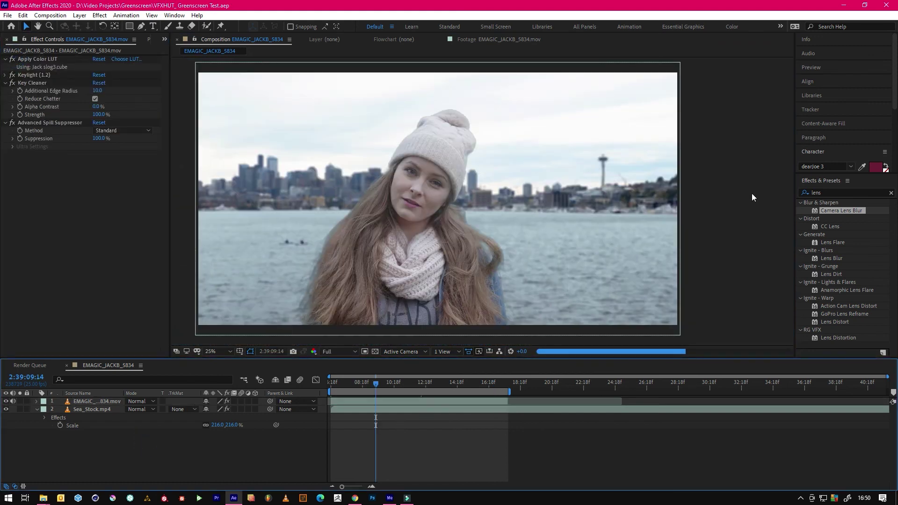
{"action": "left_click", "coordinate": [368, 400]}
{"action": "right_click", "coordinate": [367, 400]}
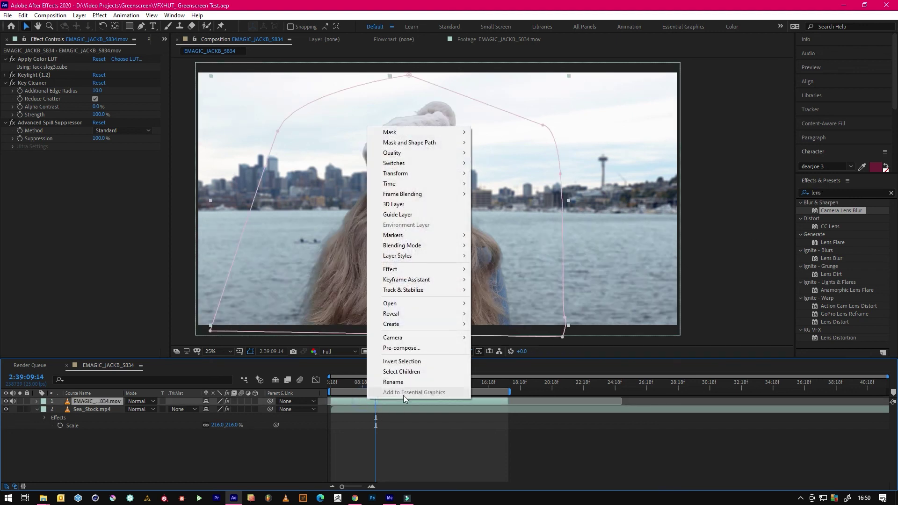
{"action": "left_click", "coordinate": [411, 347]}
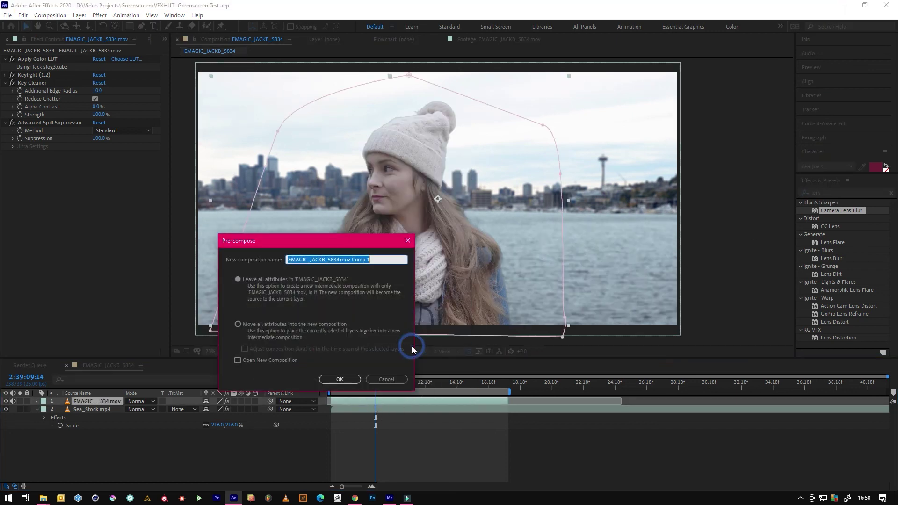
{"action": "left_click", "coordinate": [285, 324]}
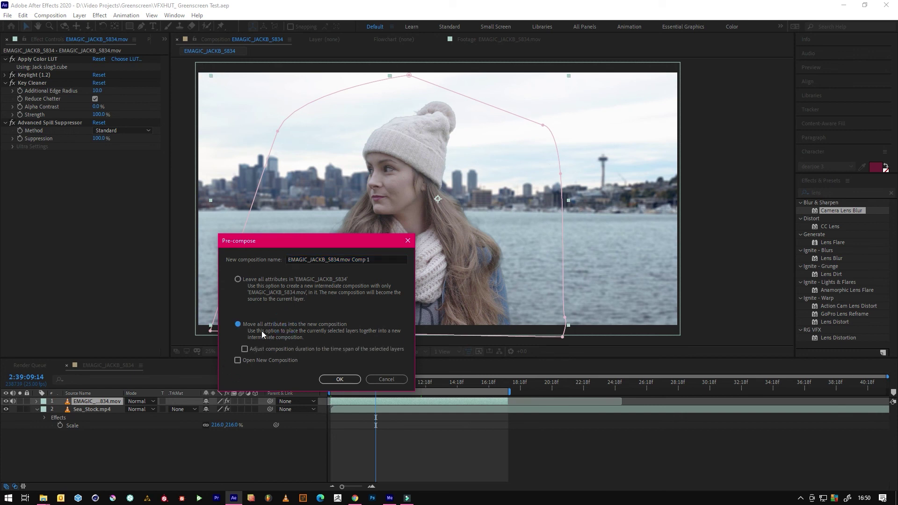
{"action": "left_click", "coordinate": [339, 379]}
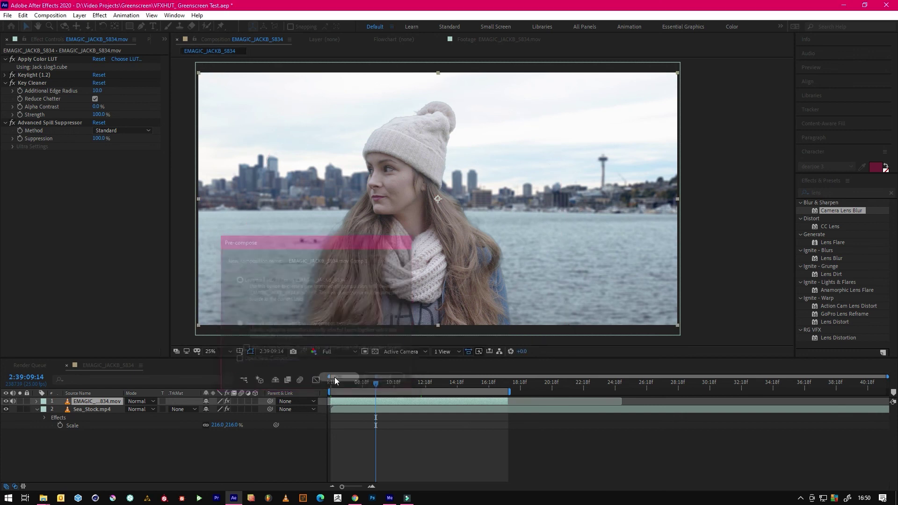
- Search 'pixel' and apply Pixel Motion Blur to the pre-composed layer
{"action": "left_click", "coordinate": [511, 445]}
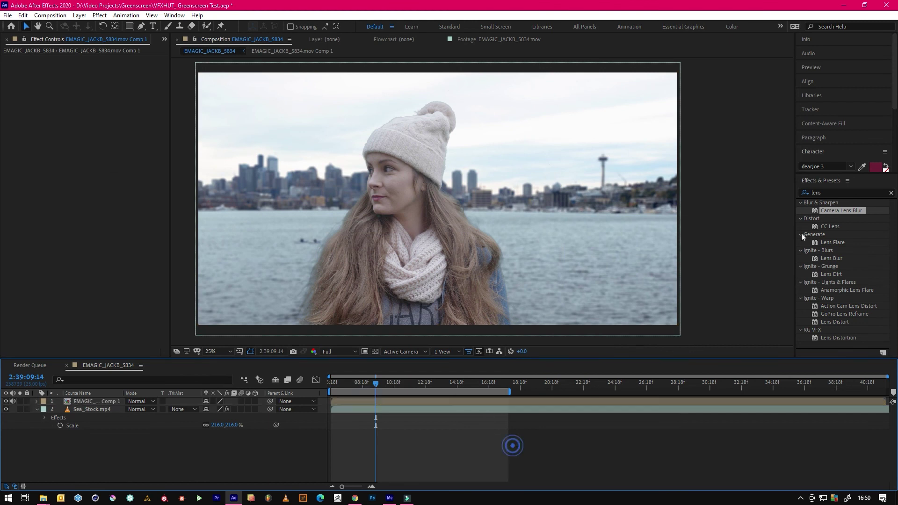
{"action": "left_click", "coordinate": [834, 192]}
{"action": "key", "text": "BackSpace"}
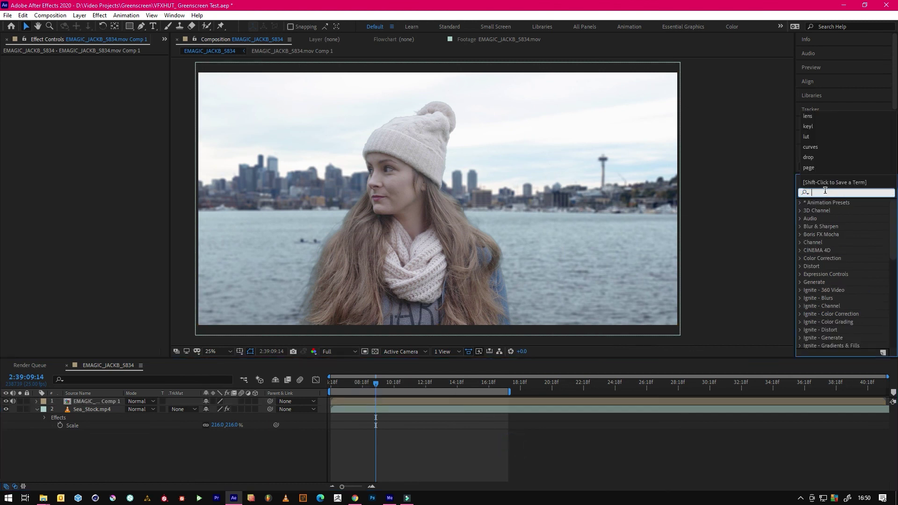
{"action": "type", "text": "pixel"}
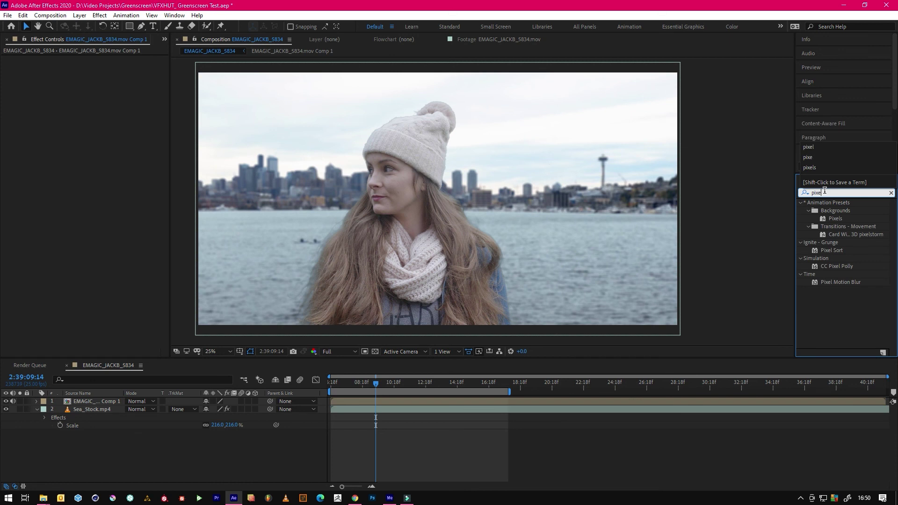
{"action": "left_click_drag", "start_coordinate": [828, 283], "coordinate": [86, 401]}
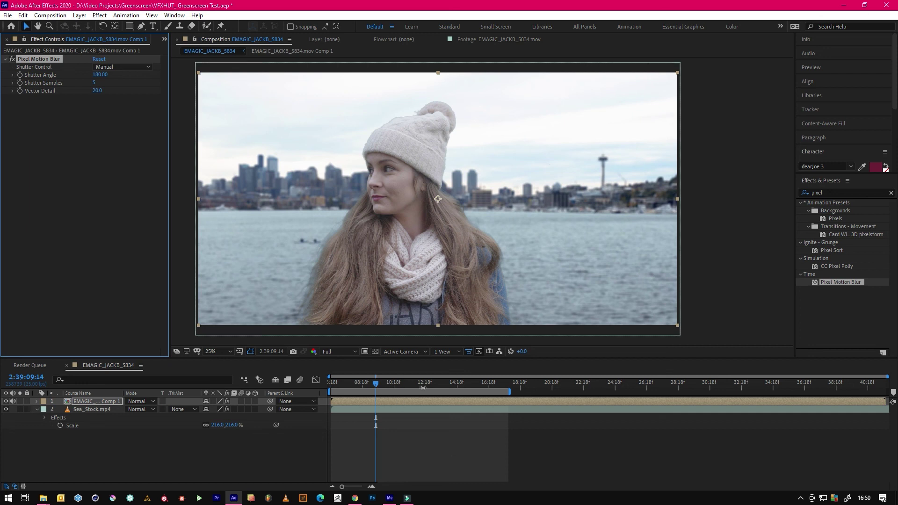
- Move the current time to a later frame, 2:39:12:11
{"action": "left_click", "coordinate": [449, 382]}
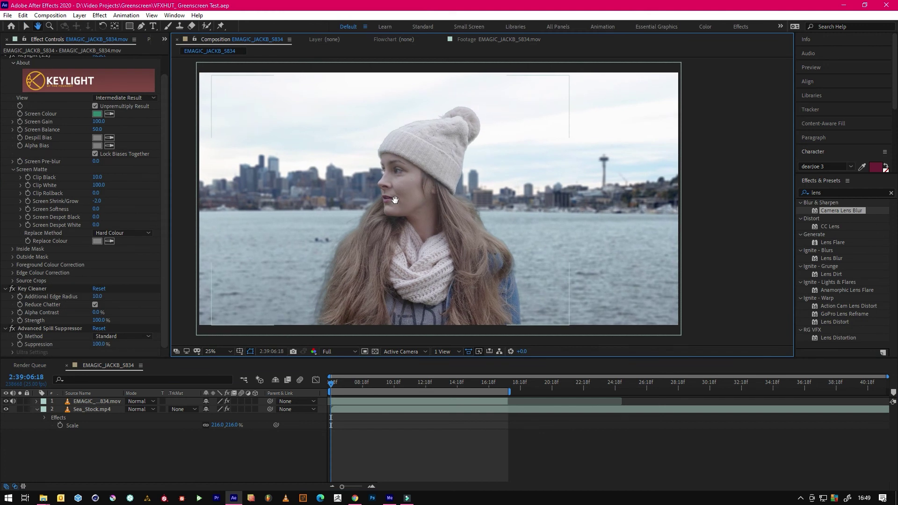
{"action": "key", "text": "v"}
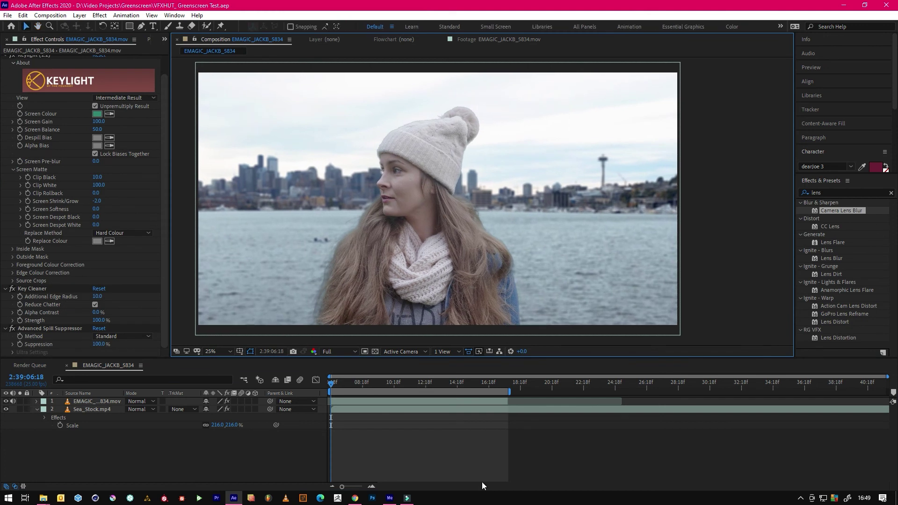
{"action": "left_click", "coordinate": [457, 462]}
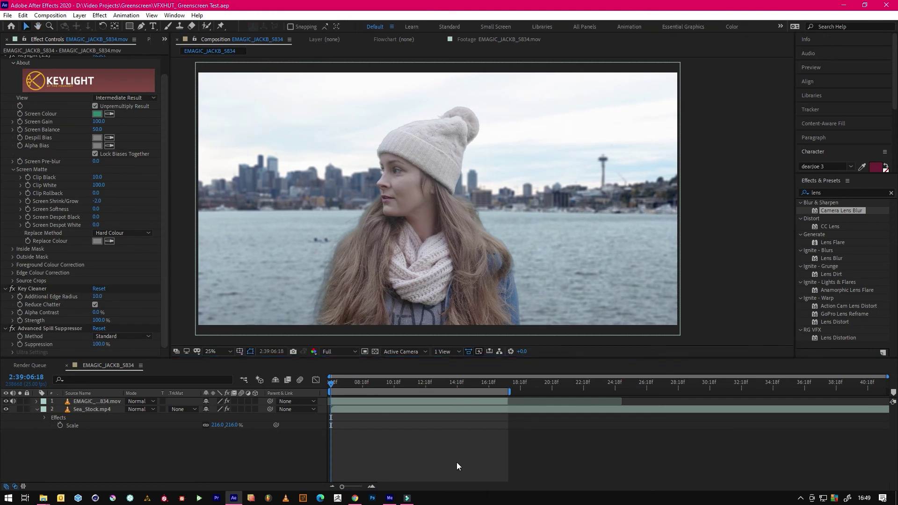
{"action": "left_click", "coordinate": [421, 386]}
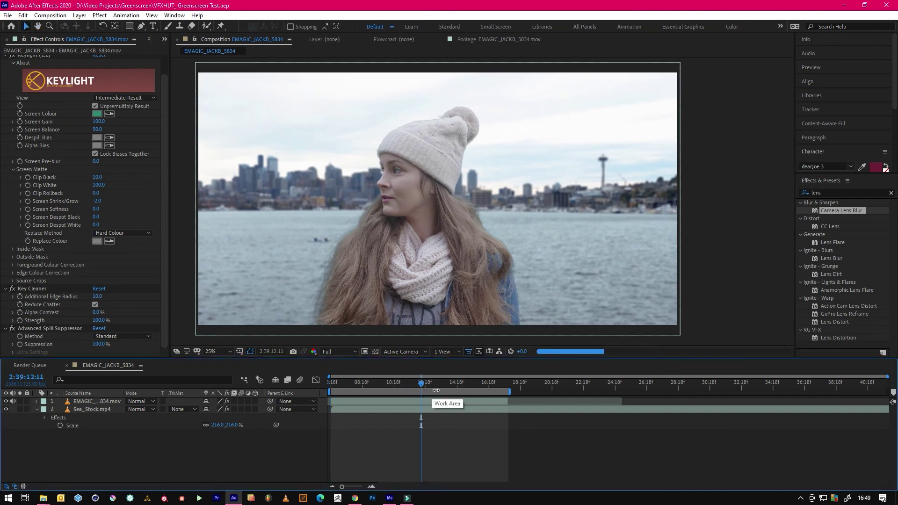